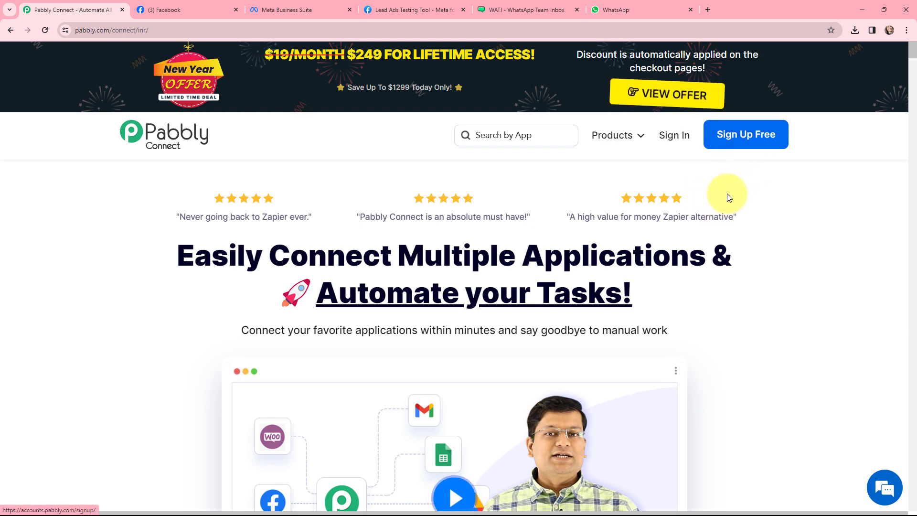
Open Pabbly Connect and create a workflow named "Send Automated WhatsApp Message to Facebook Leads" in the Facebook Lead Ads folder.
left_click(673, 137)
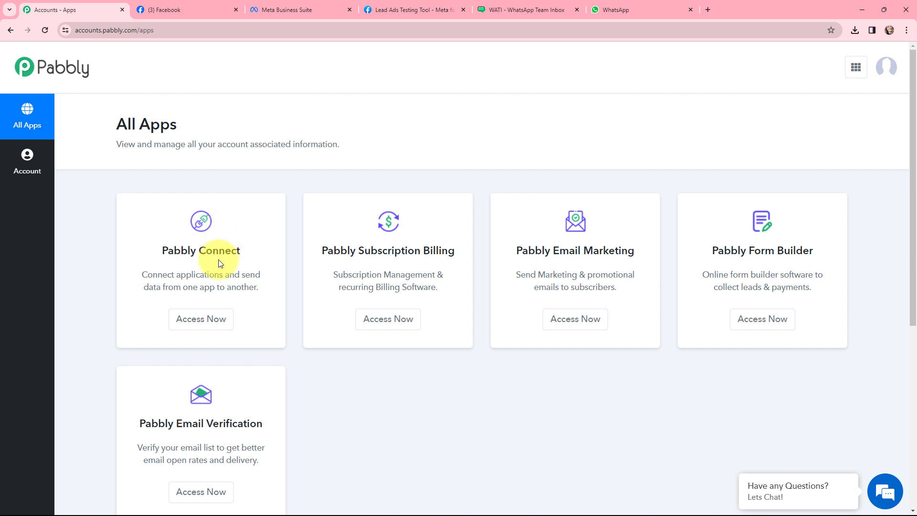
left_click(200, 319)
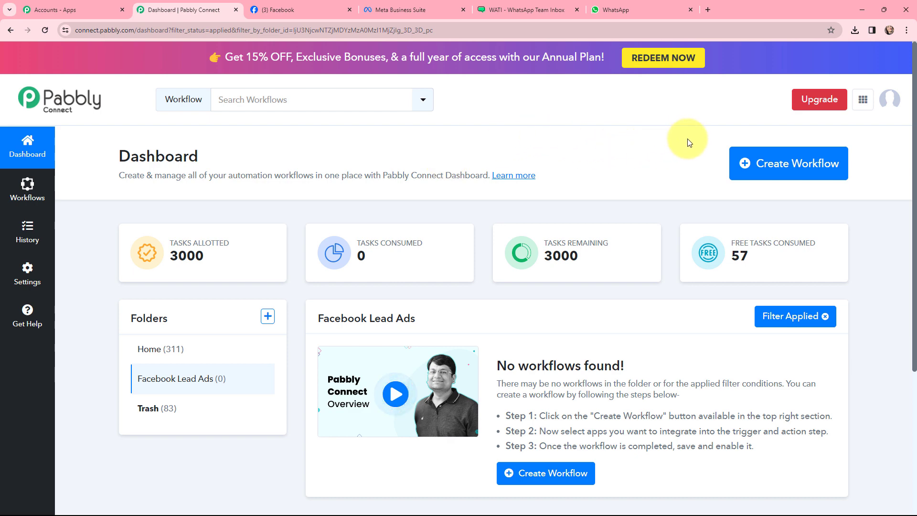
left_click(766, 170)
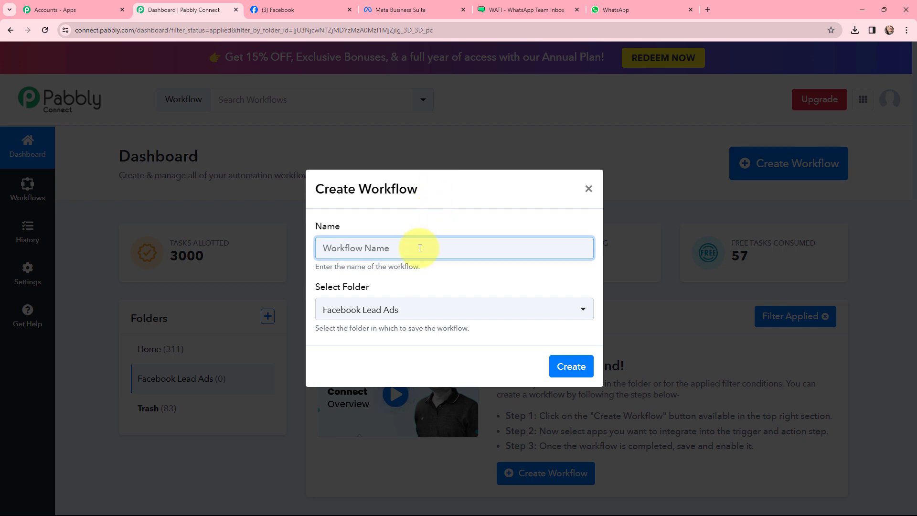
type("Send Automated WhatsApp Message to Facebook Leads")
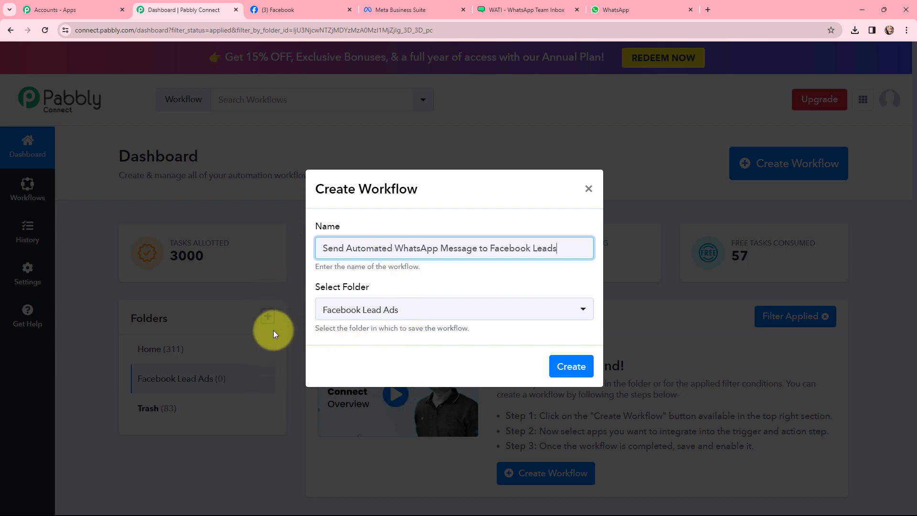
left_click(565, 366)
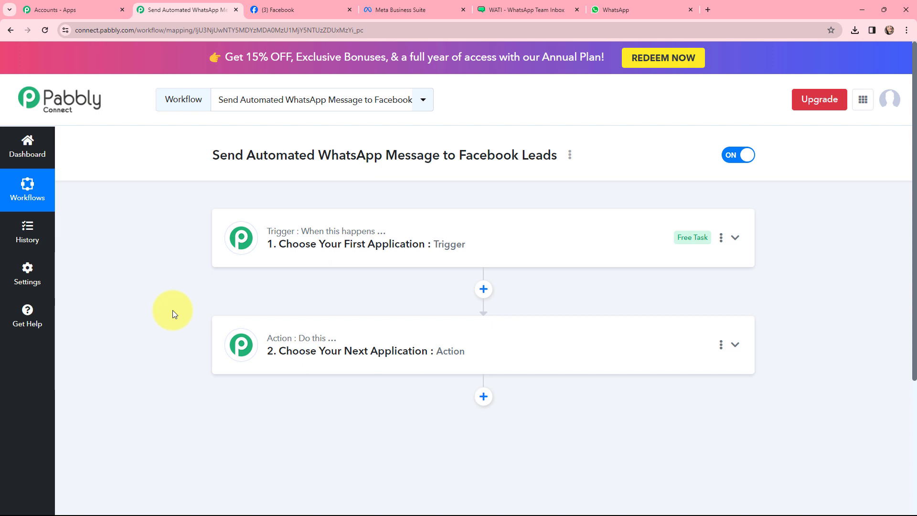
Set the trigger to the Facebook Lead Ads app with the New Lead (Instant) event.
left_click(228, 230)
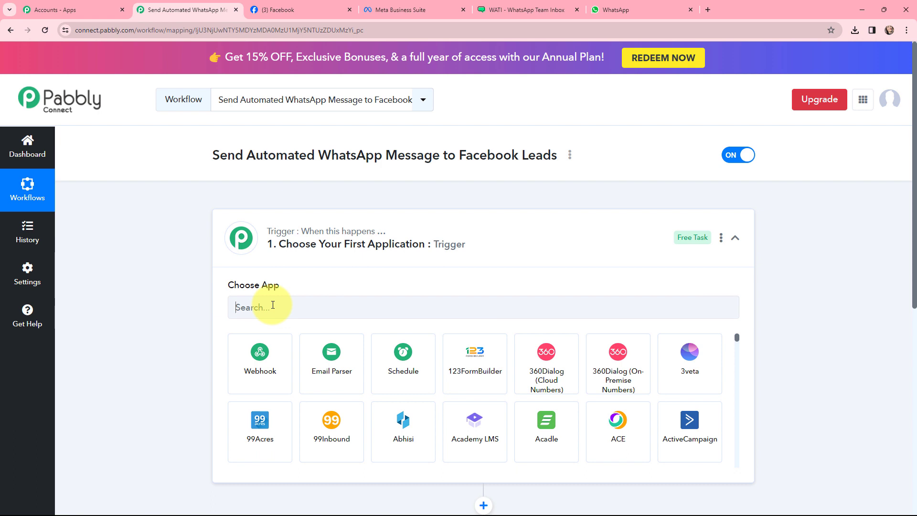
left_click(272, 305)
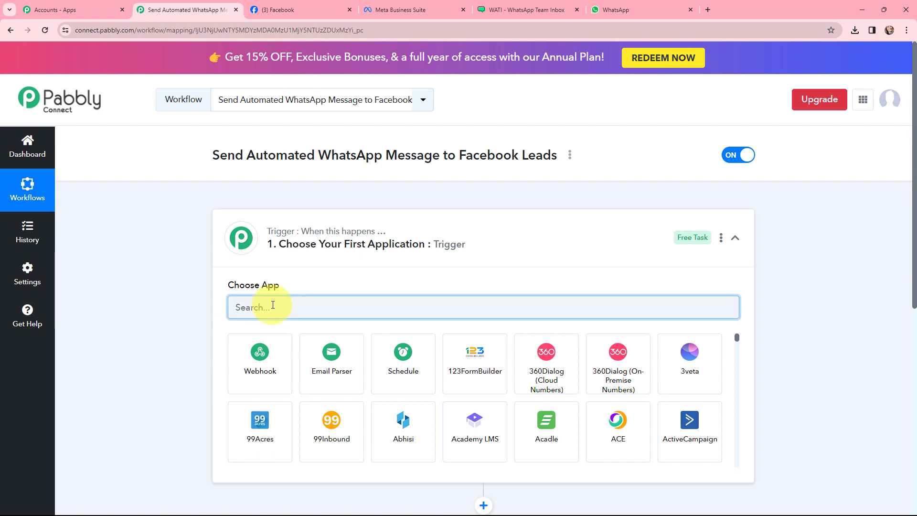
type("faceboo")
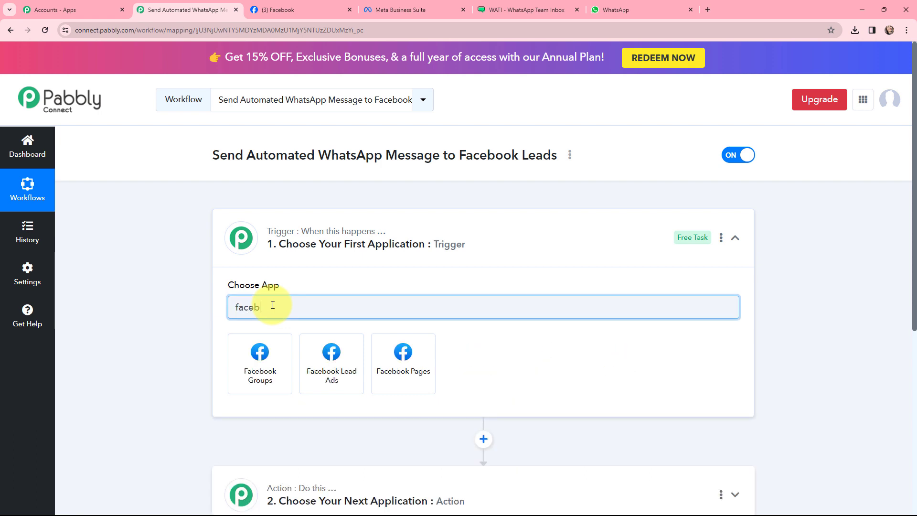
type("k")
left_click(324, 357)
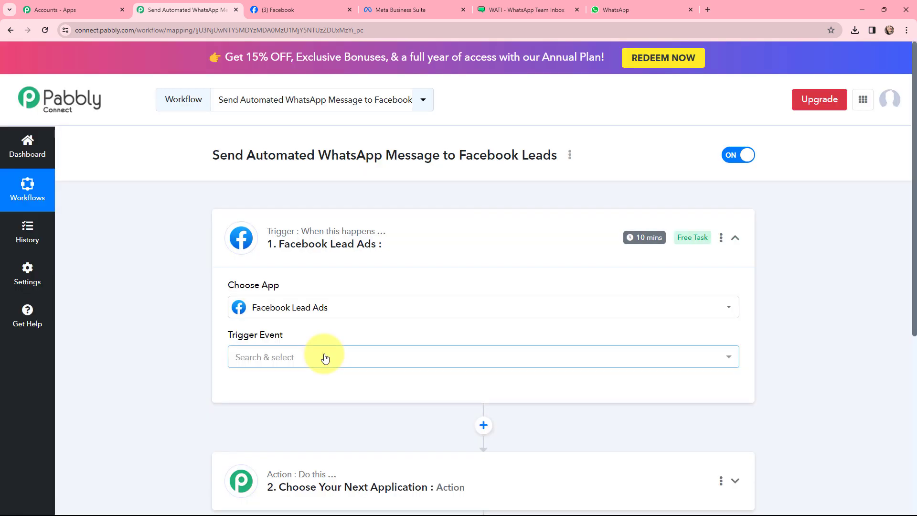
left_click(325, 357)
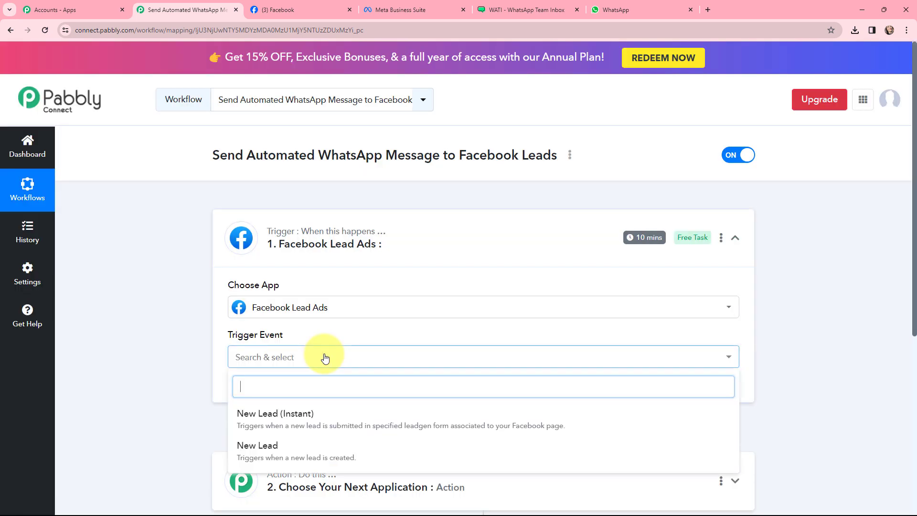
left_click(351, 412)
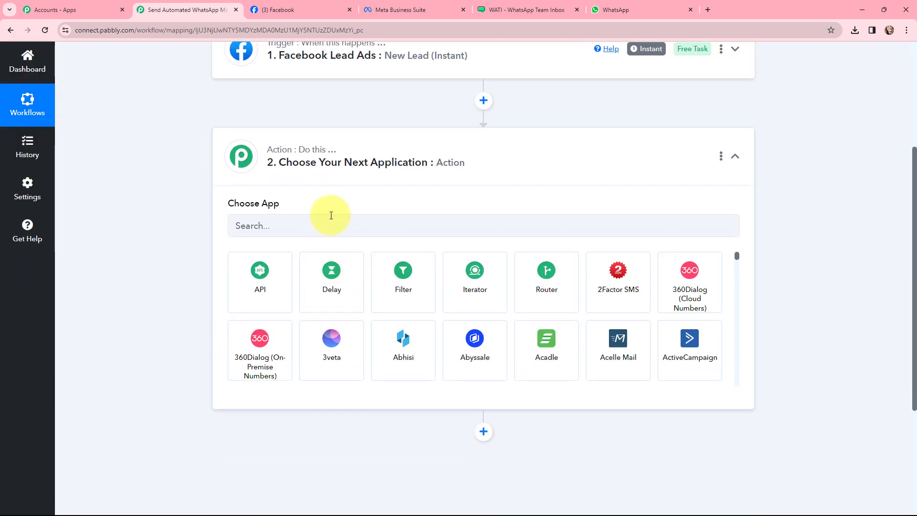
Set the action to the WATI app with the Send Template Message event.
left_click(329, 221)
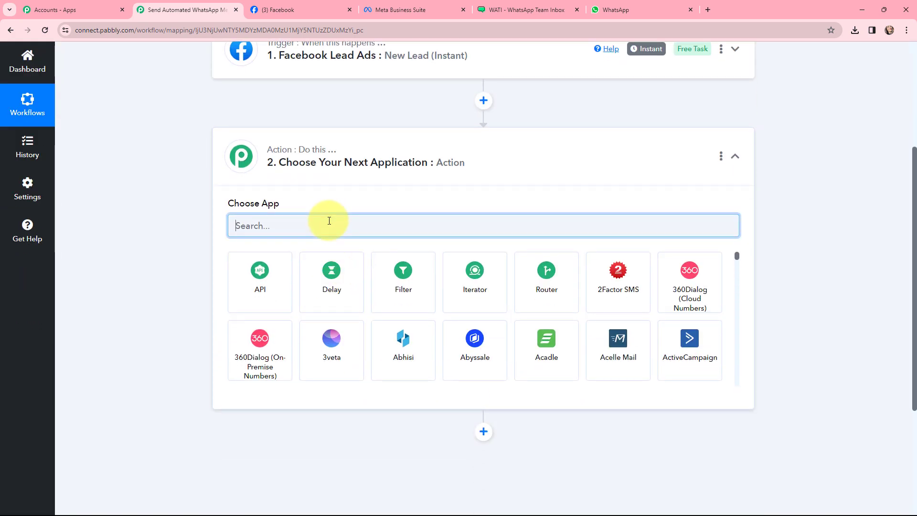
type("wati")
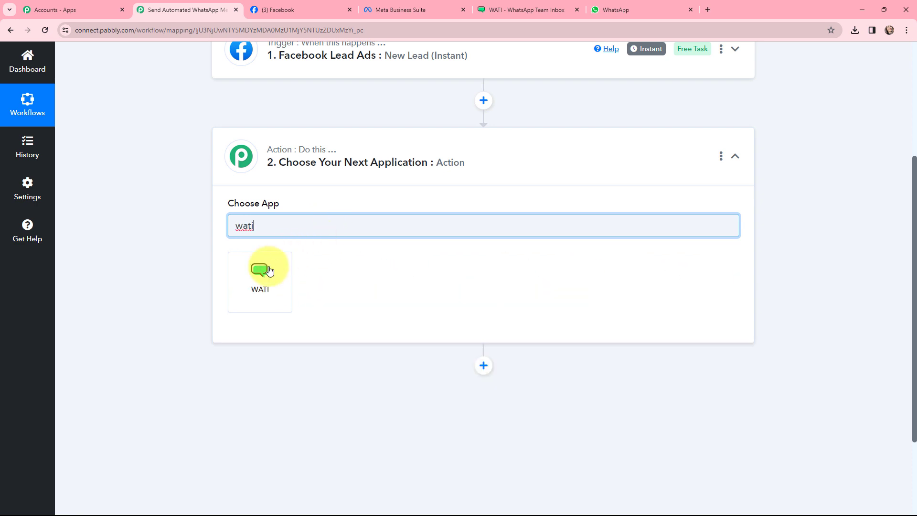
left_click(248, 278)
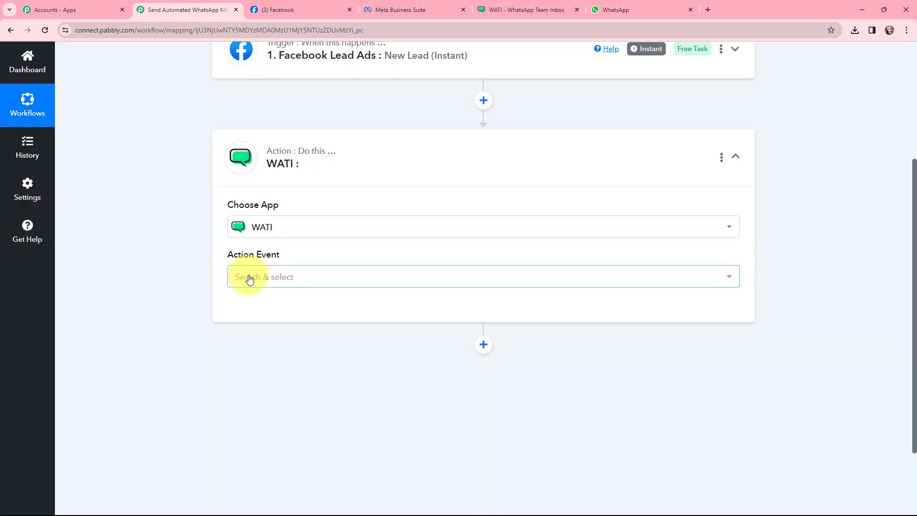
left_click(260, 275)
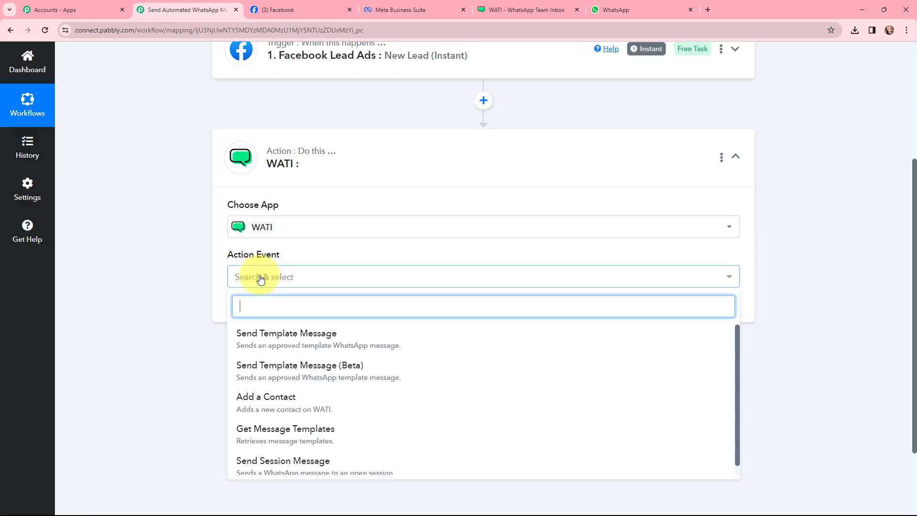
left_click(283, 336)
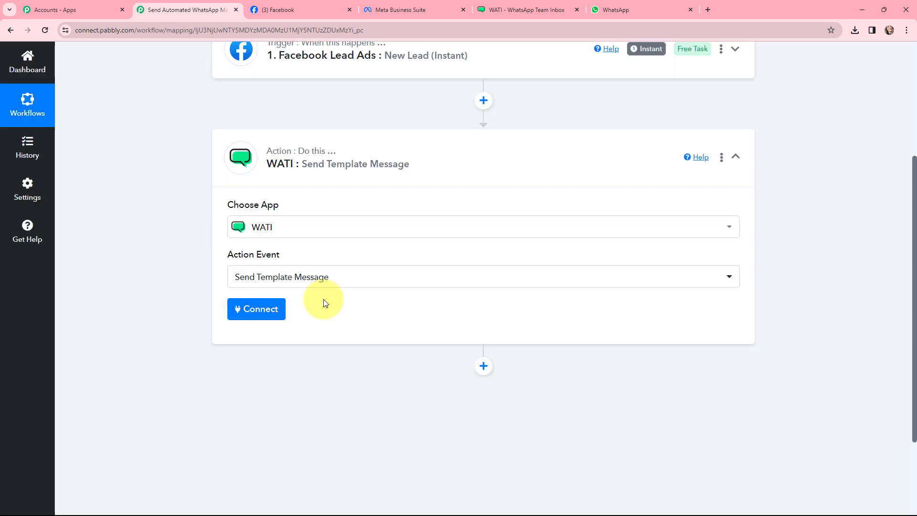
Add a new Facebook Lead Ads connection for the trigger and authenticate it.
left_click(242, 156)
scroll(190, 217, "up", 4)
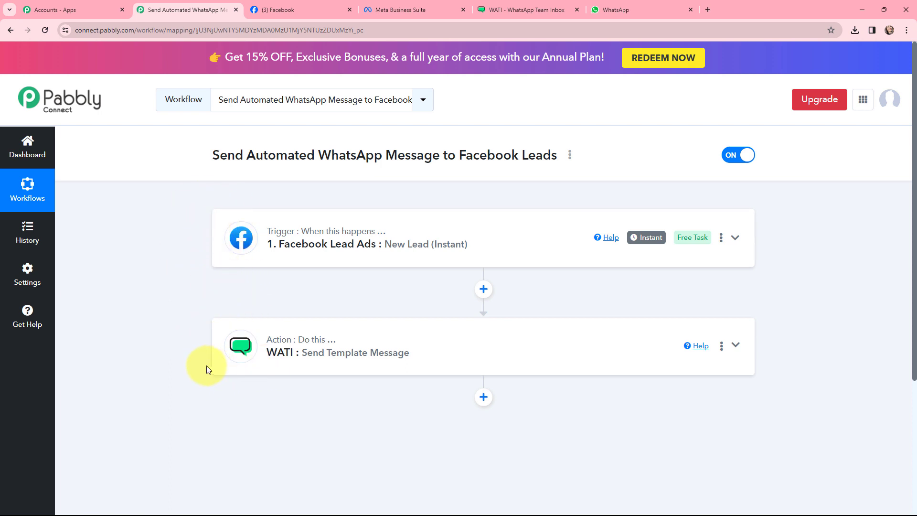
left_click(245, 229)
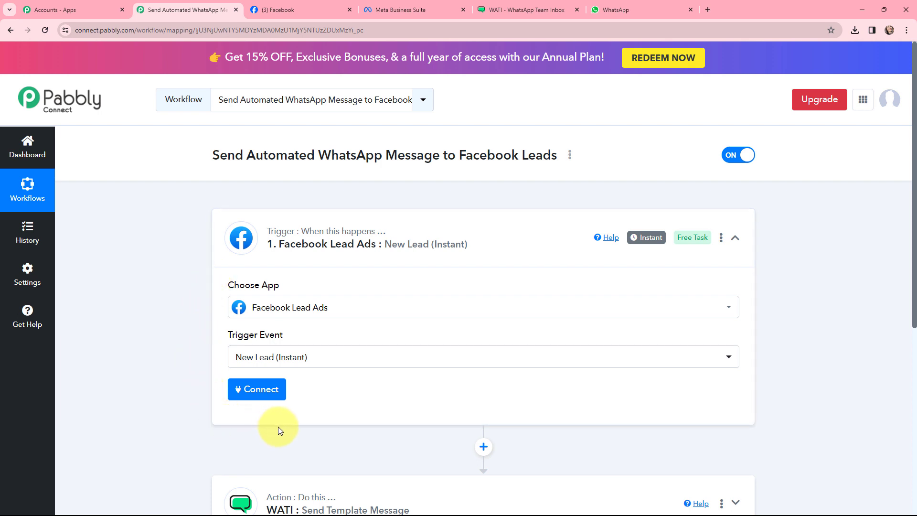
left_click(260, 390)
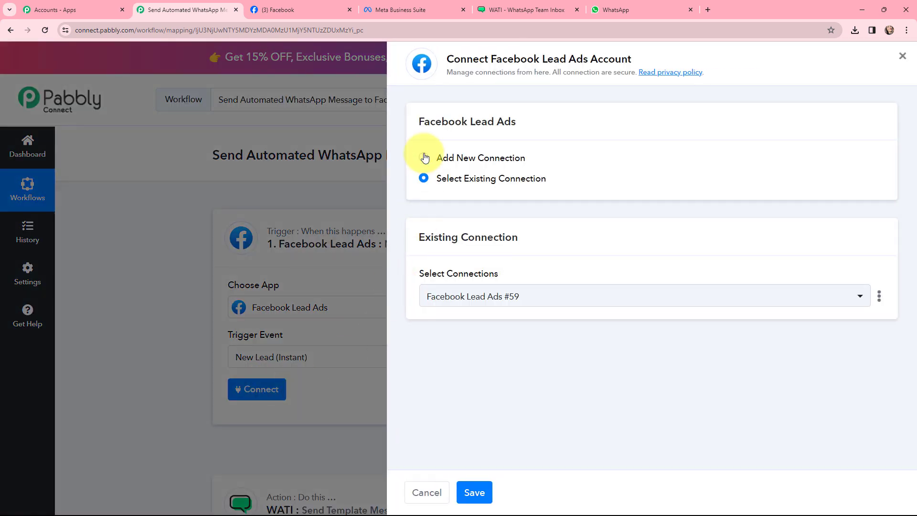
left_click(424, 157)
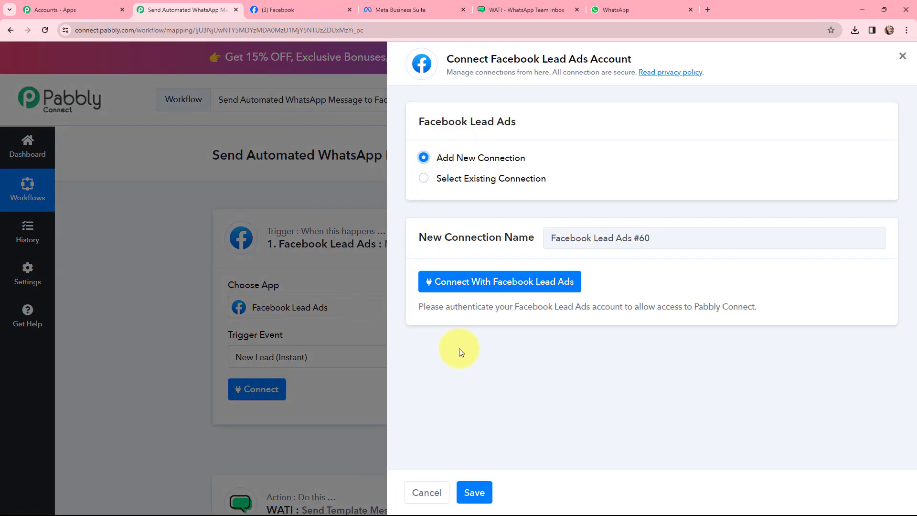
left_click(489, 284)
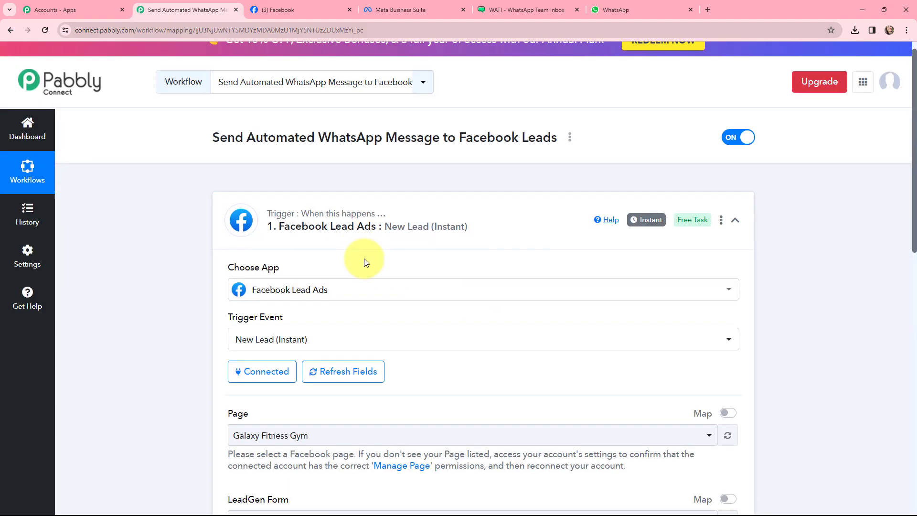
Select Kohl's Printing Press as the trigger's Facebook page.
scroll(365, 262, "down", 2)
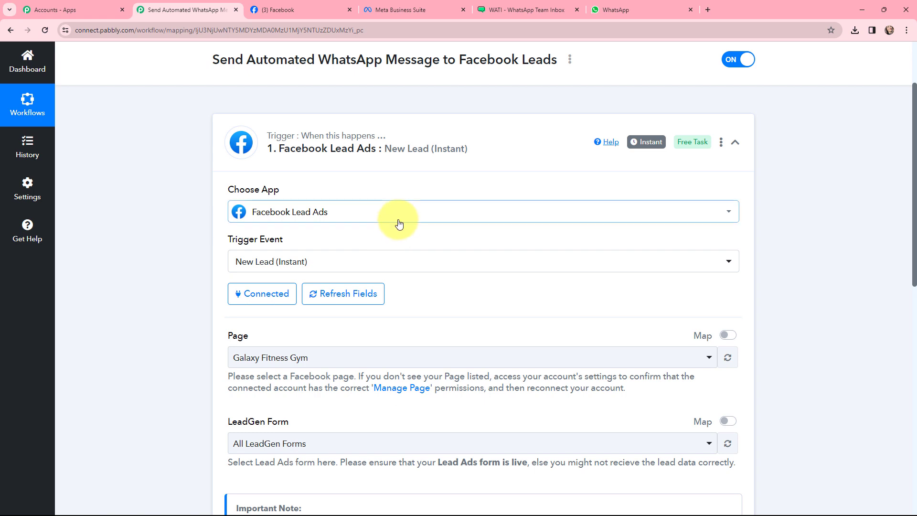
scroll(398, 223, "down", 1)
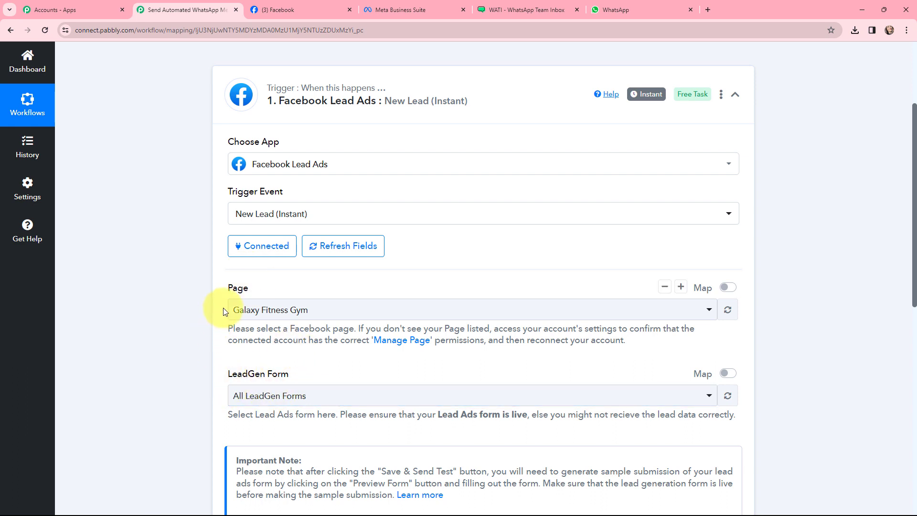
left_click(279, 10)
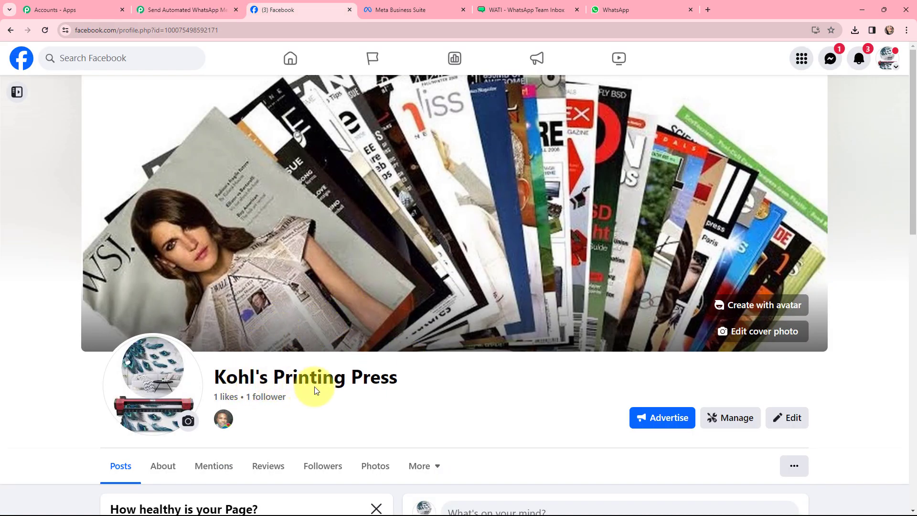
left_click(175, 7)
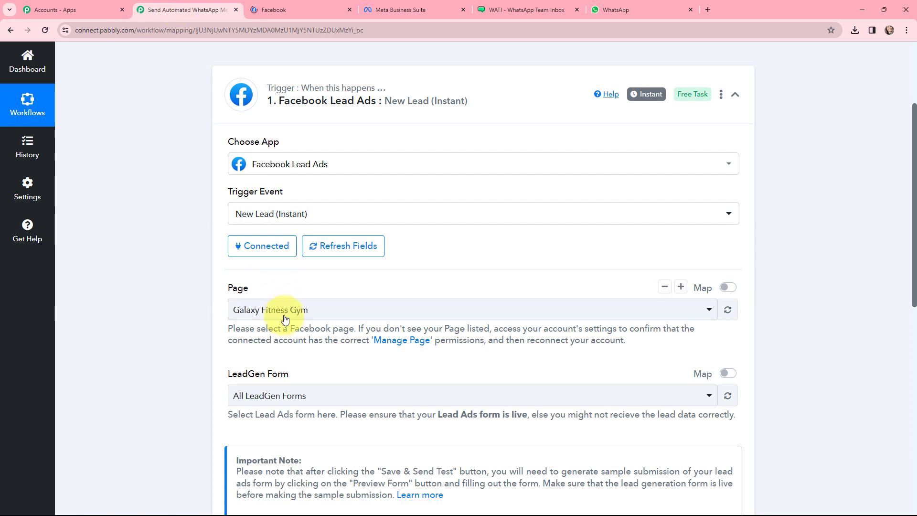
left_click(241, 310)
type("kohl")
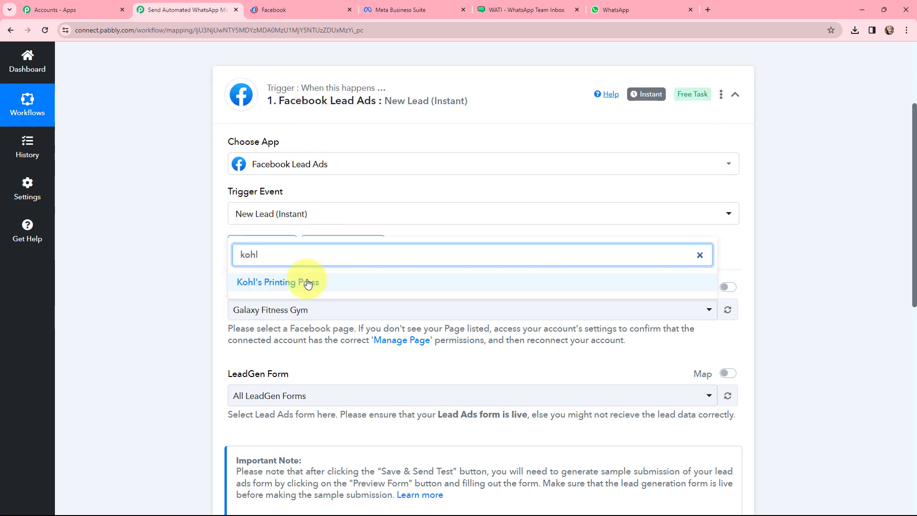
left_click(267, 282)
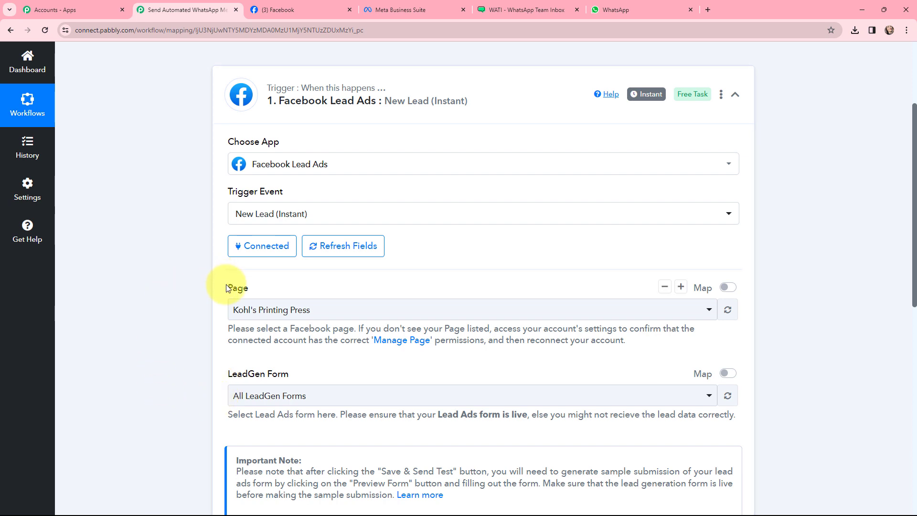
Check the Printing Press Form in Meta Business Suite and select it as the trigger's LeadGen form.
left_click(413, 10)
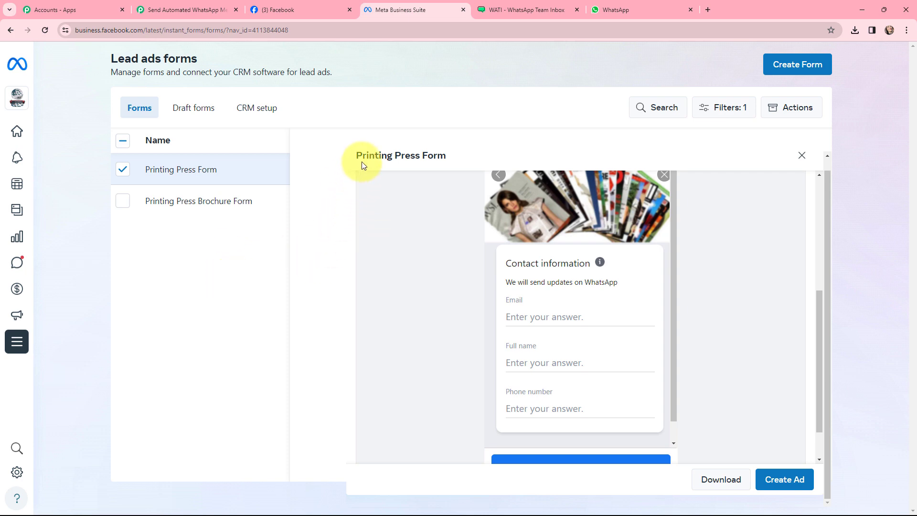
scroll(624, 326, "down", 2)
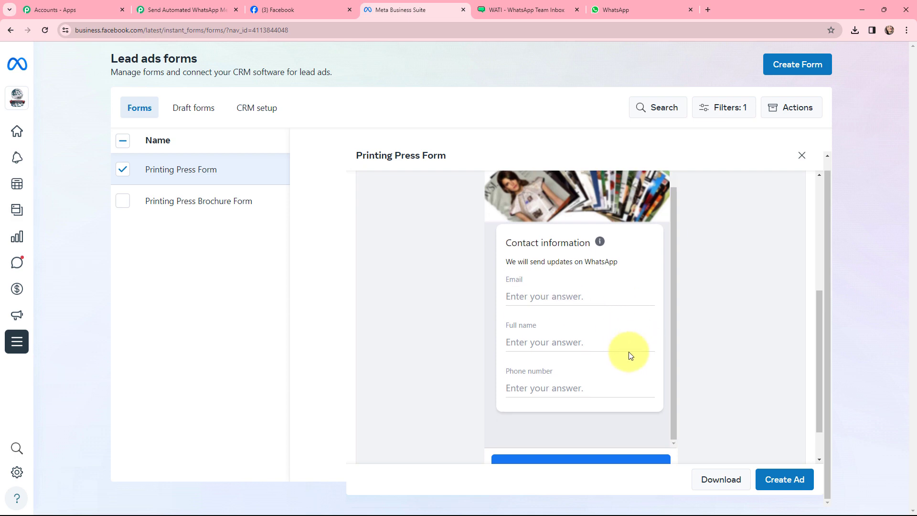
left_click(665, 446)
left_click(666, 446)
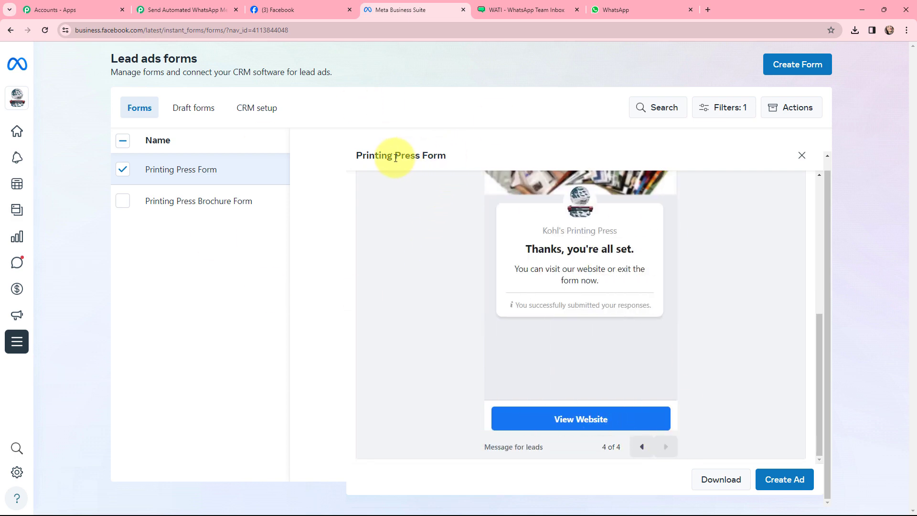
left_click(196, 10)
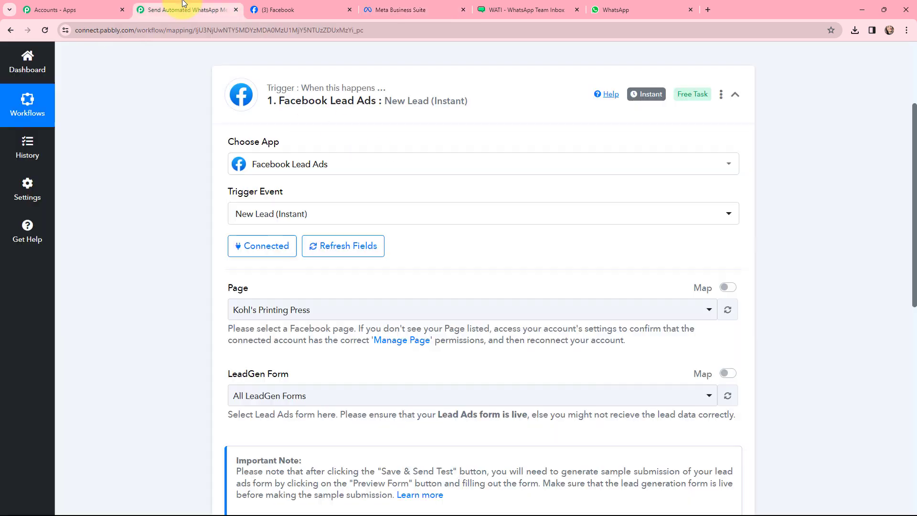
left_click(341, 396)
left_click(319, 473)
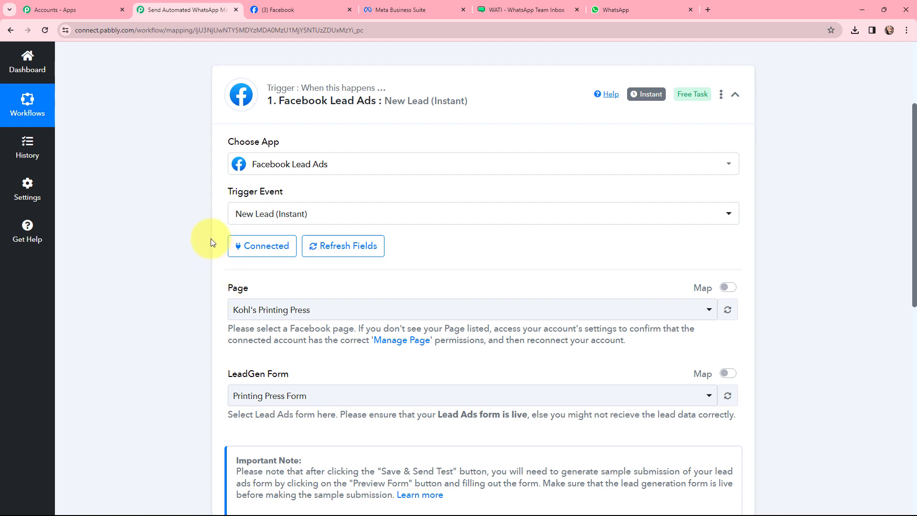
Save and send the trigger's test request, then open a new browser tab.
scroll(210, 238, "down", 5)
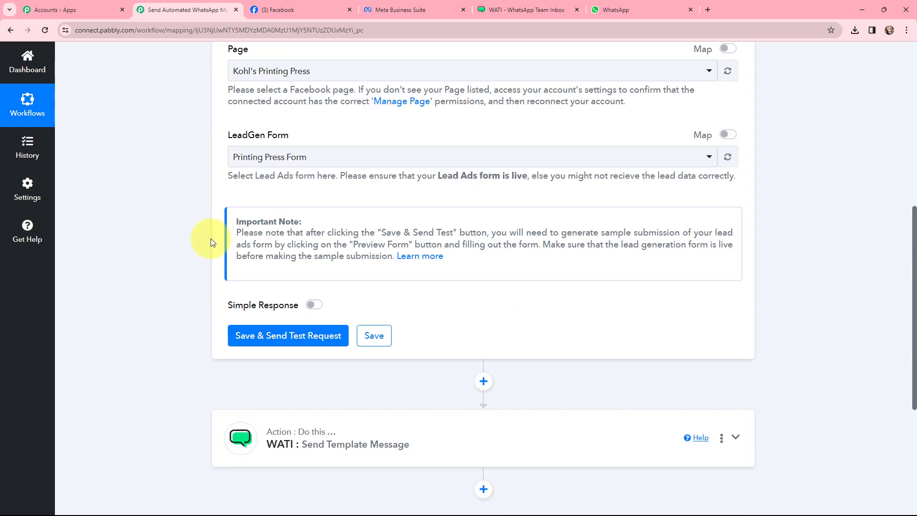
left_click(279, 333)
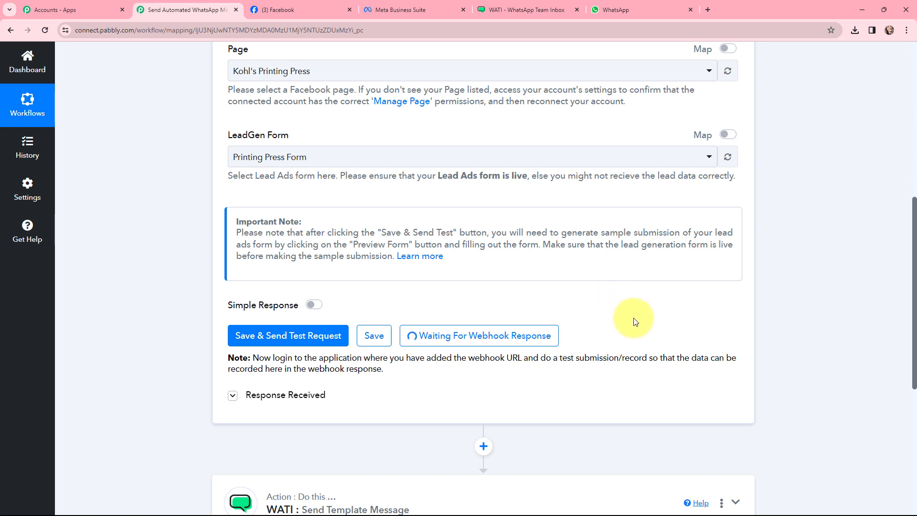
left_click(708, 9)
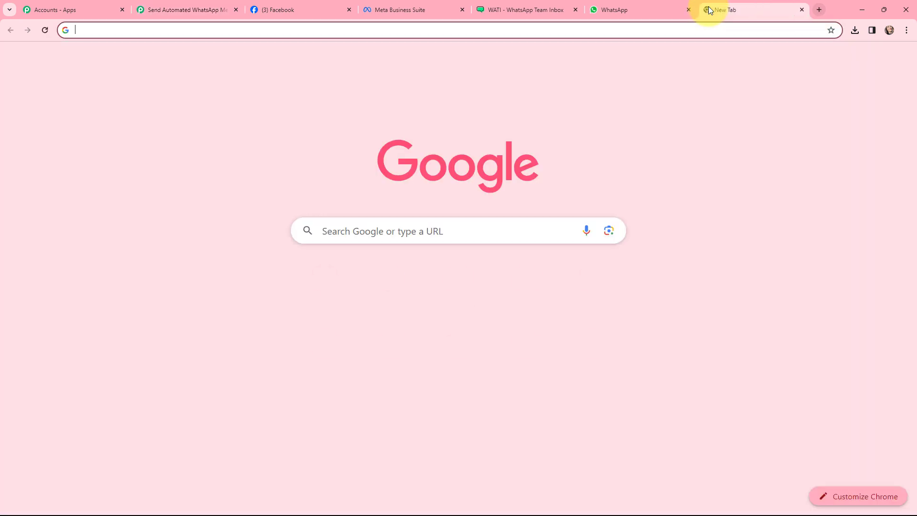
Search for Meta for Developers and open its Lead Ads testing tool from the developer tools.
type("meta for developers")
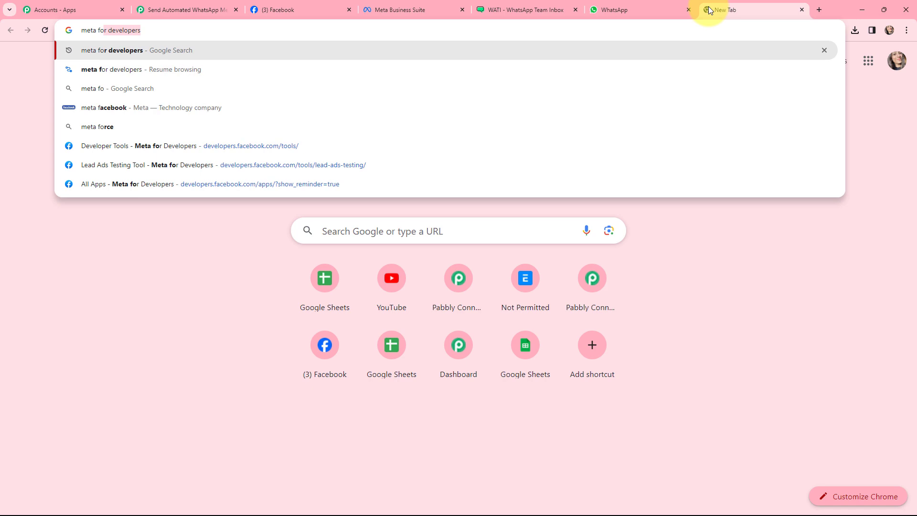
key("Return")
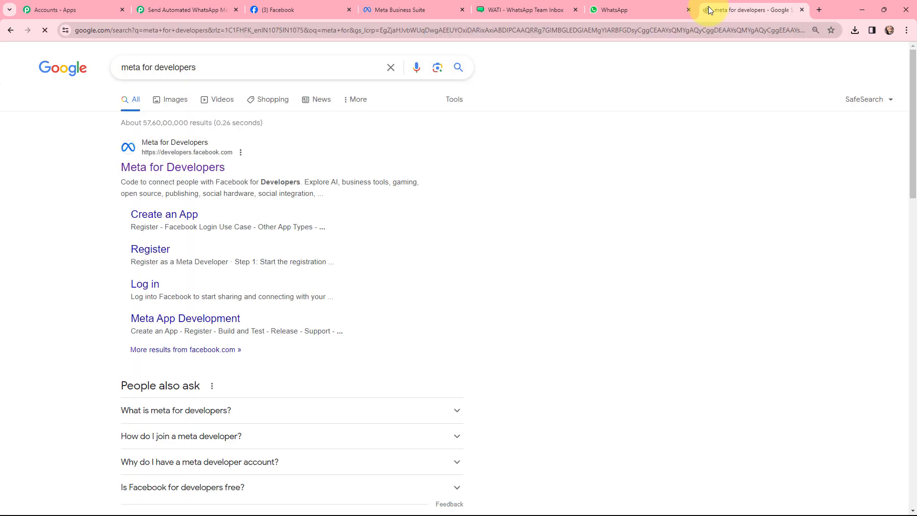
left_click(190, 172)
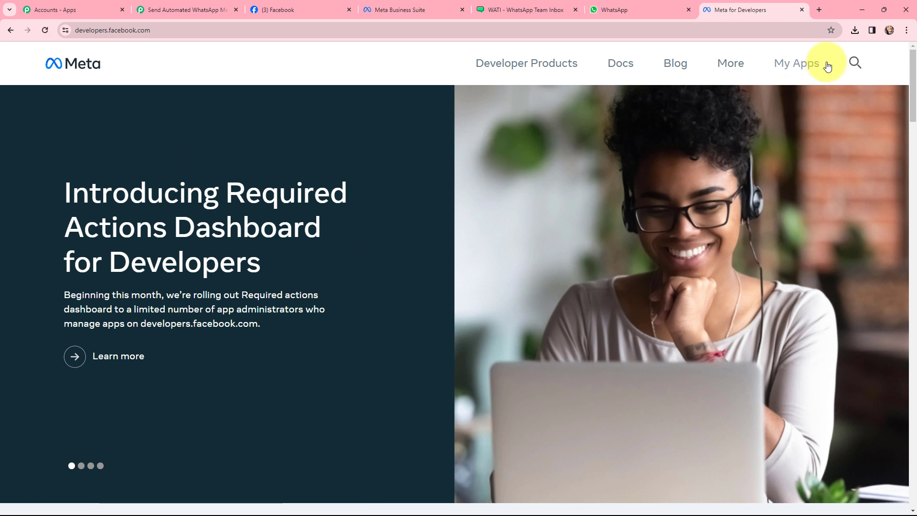
left_click(813, 64)
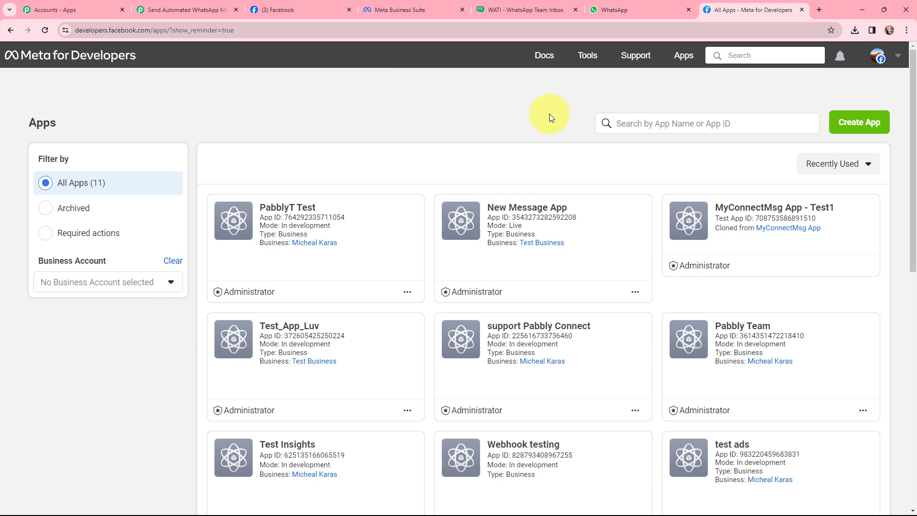
left_click(587, 55)
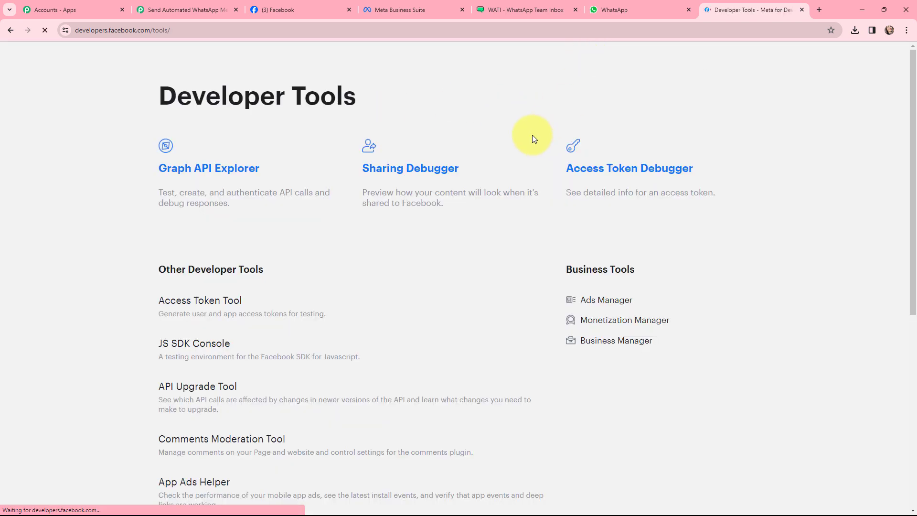
scroll(531, 139, "down", 4)
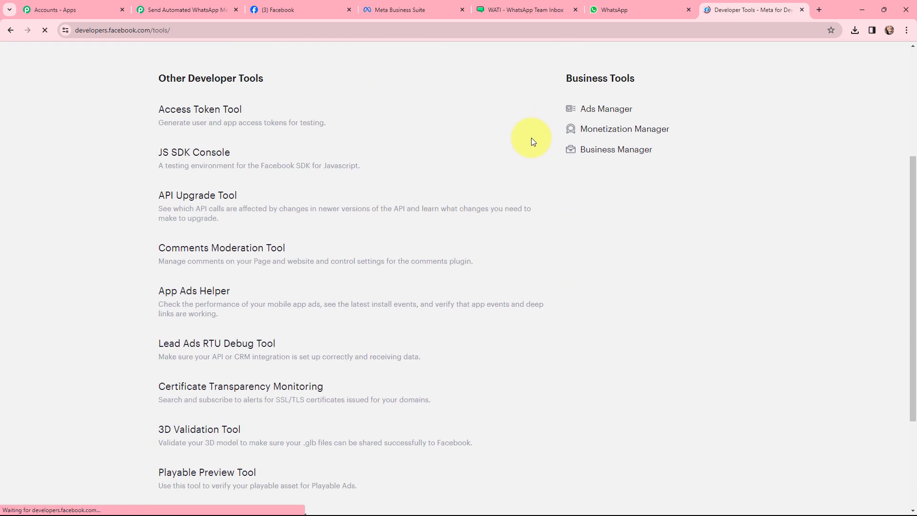
left_click(217, 347)
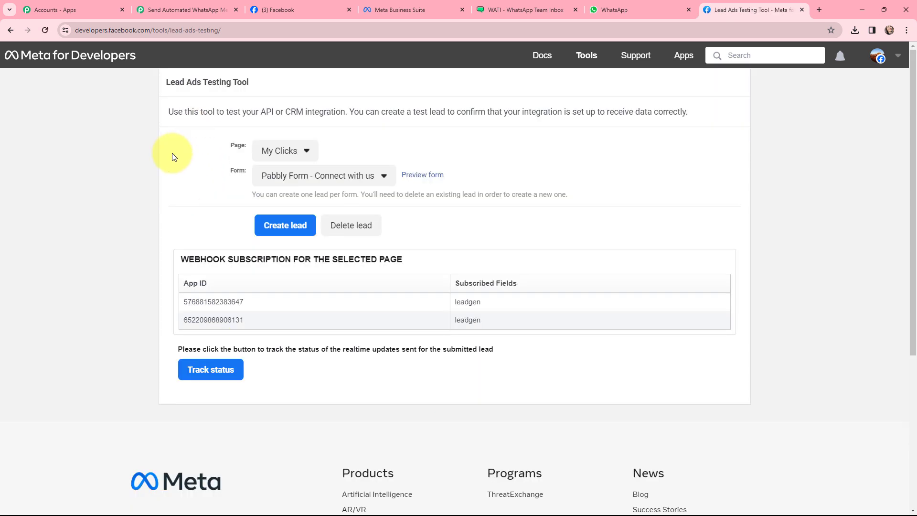
Select Kohl's Printing Press as the page and Printing Press Form as the form in the testing tool.
left_click(309, 149)
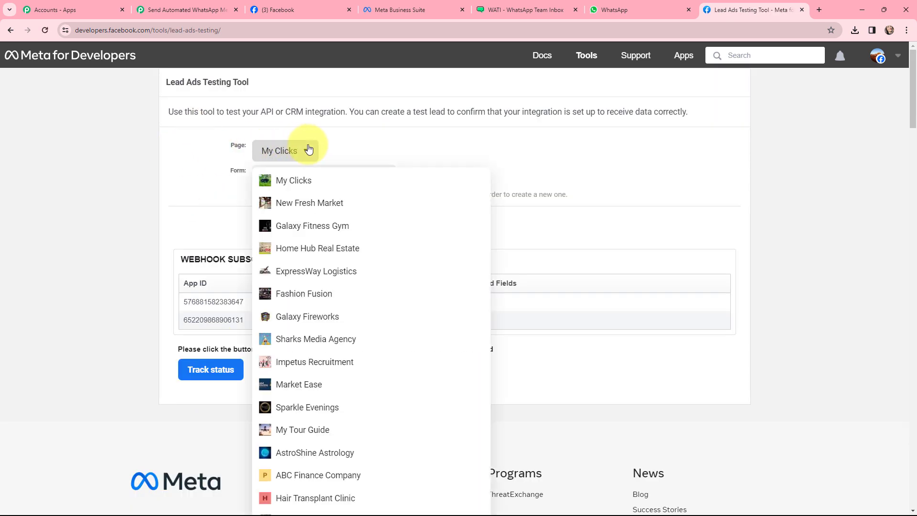
scroll(379, 297, "down", 5)
scroll(380, 297, "down", 5)
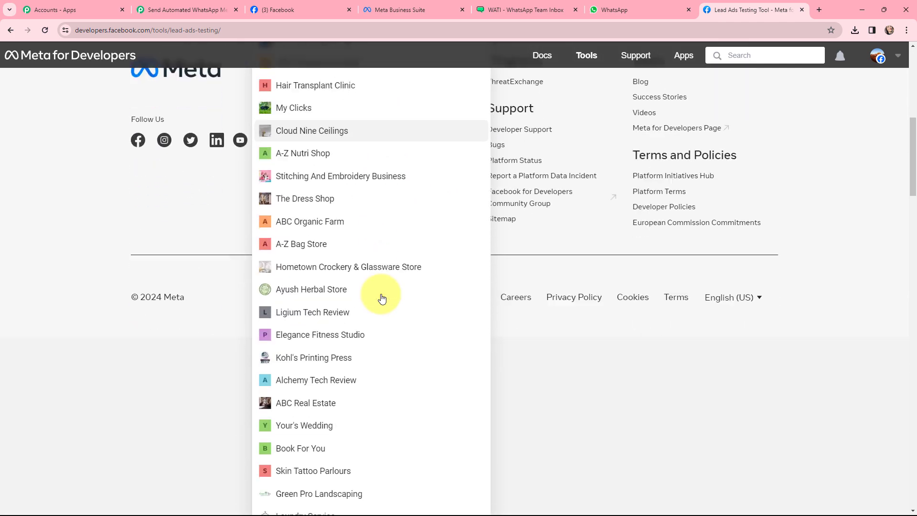
left_click(379, 339)
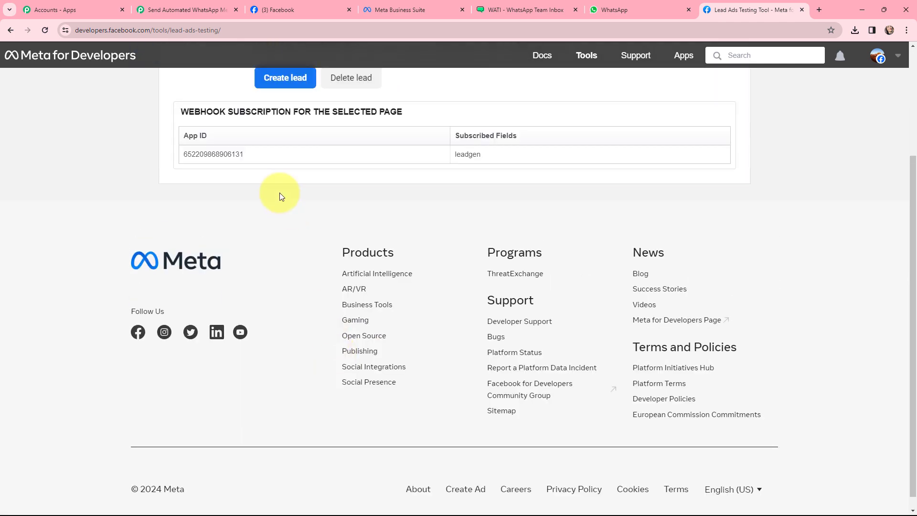
scroll(279, 193, "up", 3)
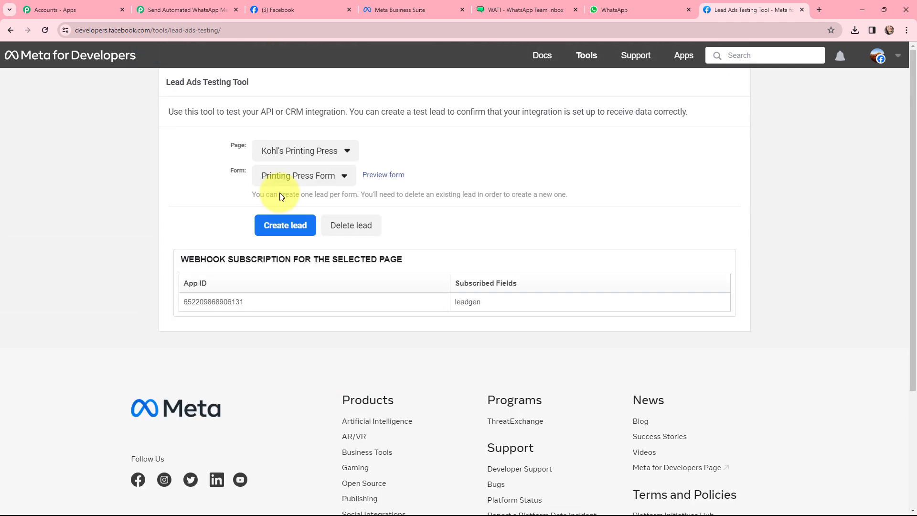
left_click(350, 176)
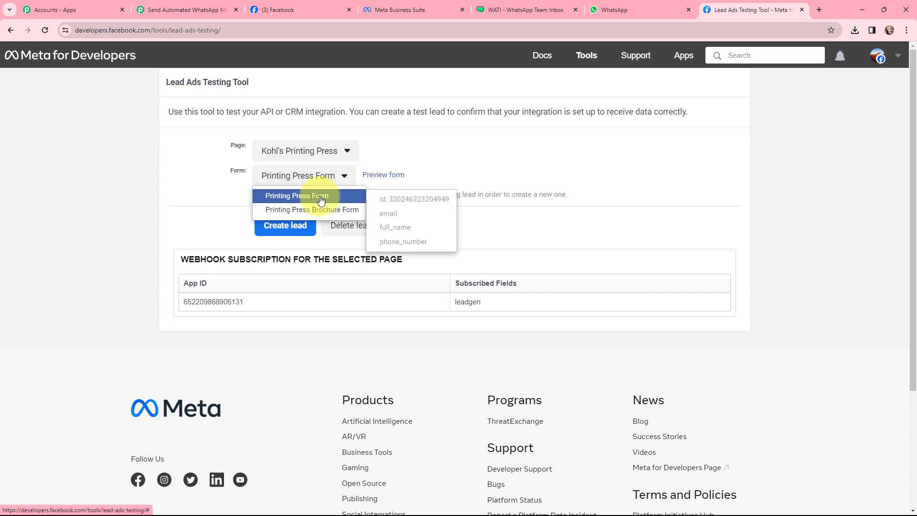
left_click(321, 200)
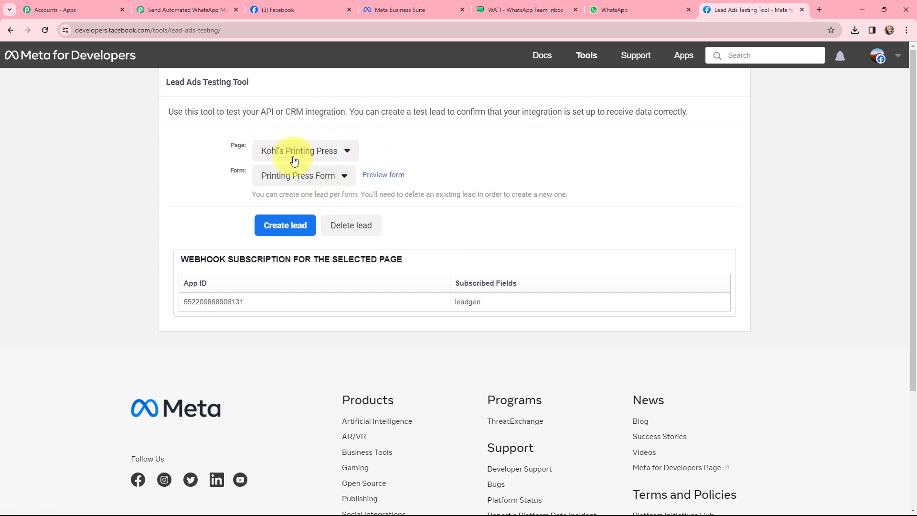
Preview the form, submit it as a test lead, and close the preview.
left_click(381, 176)
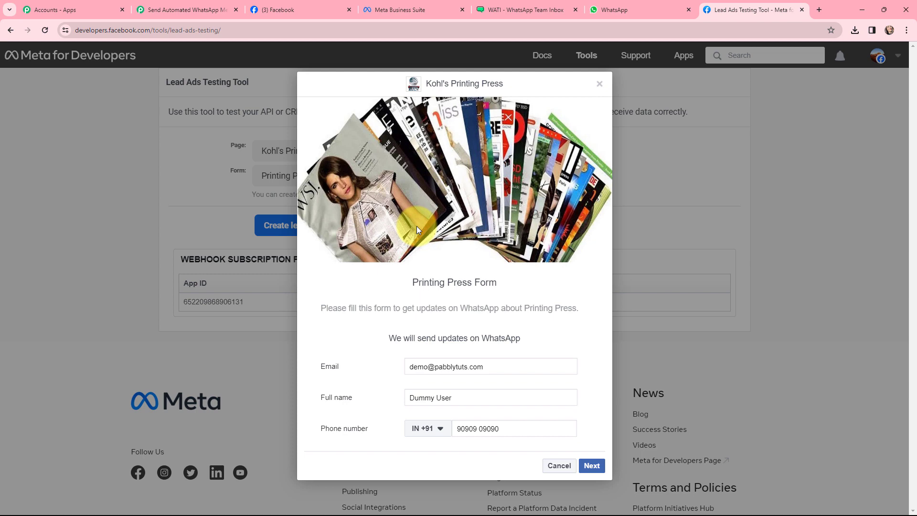
left_click(594, 466)
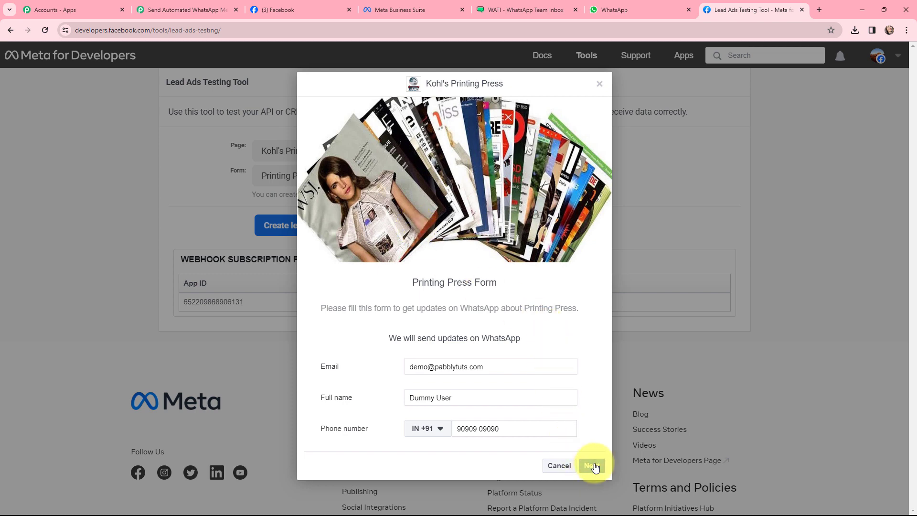
left_click(586, 358)
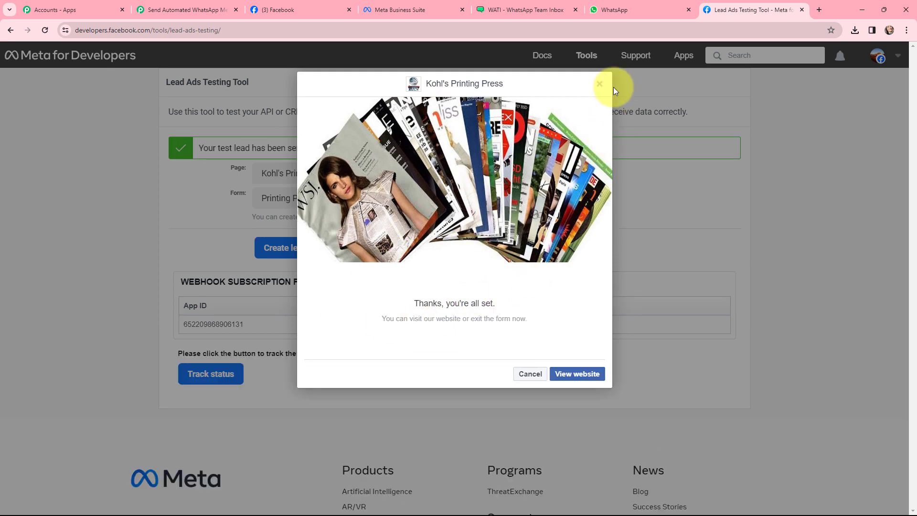
left_click(600, 87)
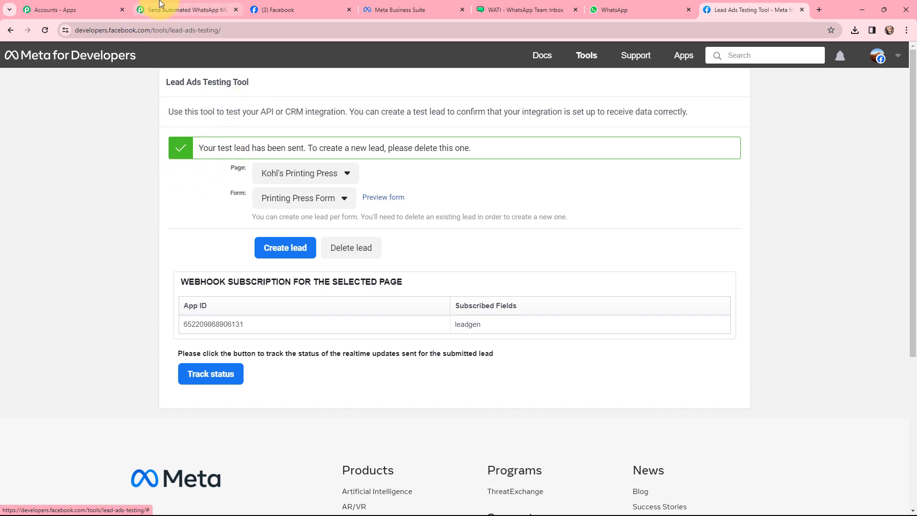
Review the lead data received in the Pabbly trigger's response, then collapse the trigger.
left_click(158, 6)
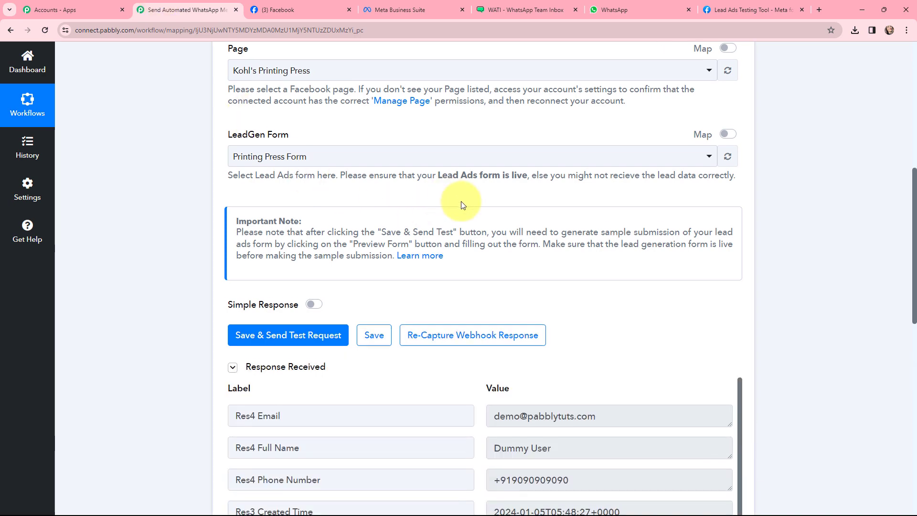
scroll(467, 204, "down", 4)
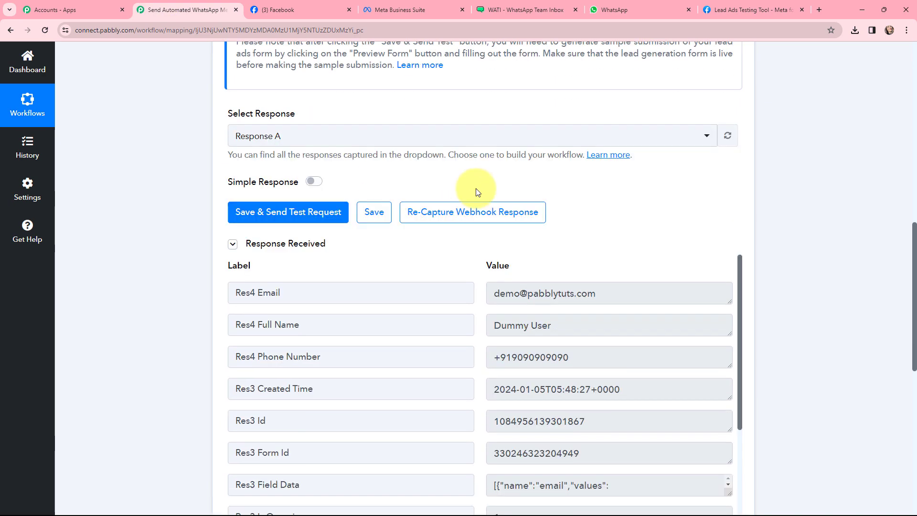
scroll(483, 172, "down", 2)
left_click(607, 199)
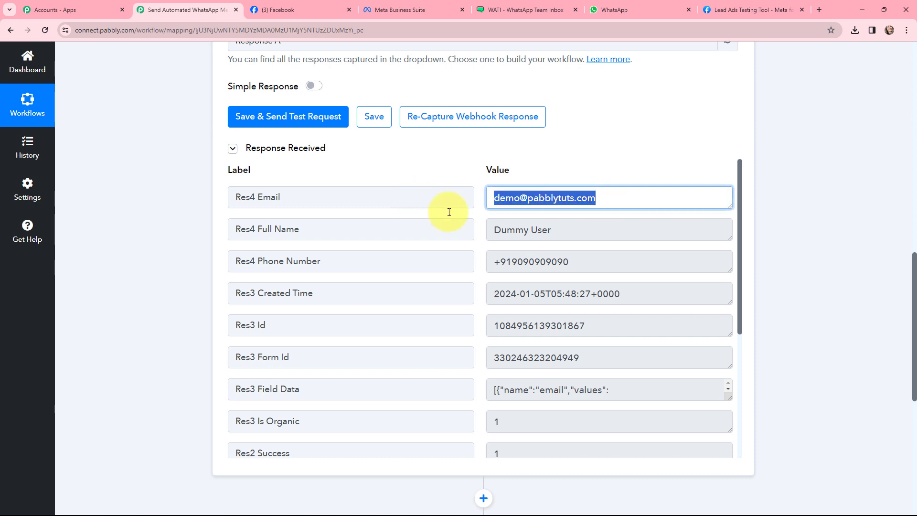
left_click(605, 236)
left_click(537, 260)
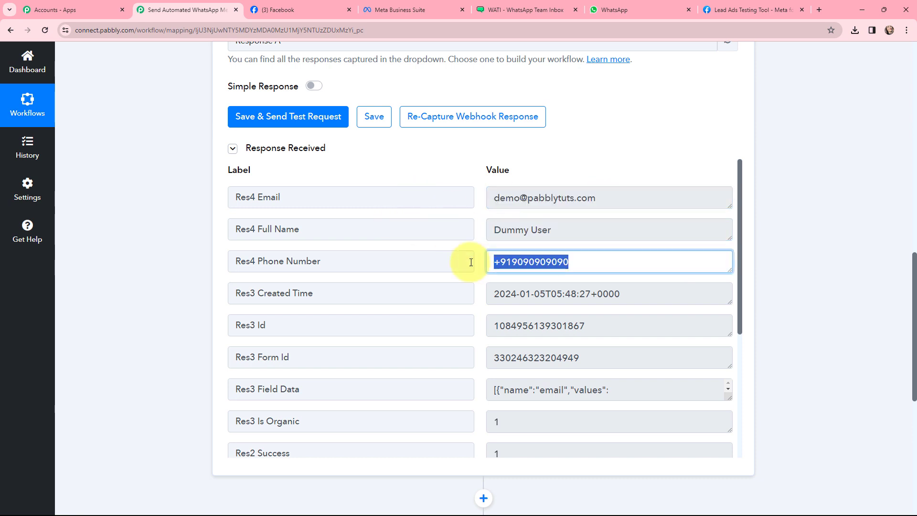
left_click(706, 299)
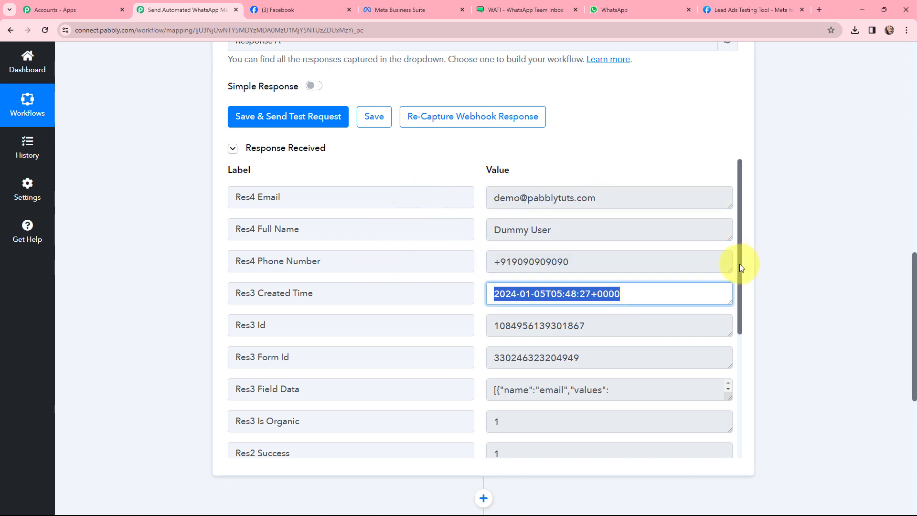
left_click_drag(739, 264, 790, 219)
left_click(785, 239)
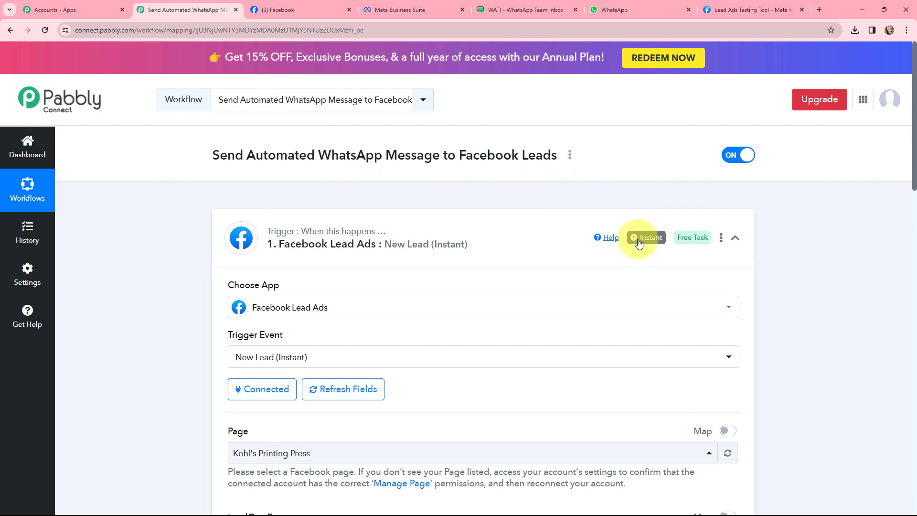
mouse_move(641, 245)
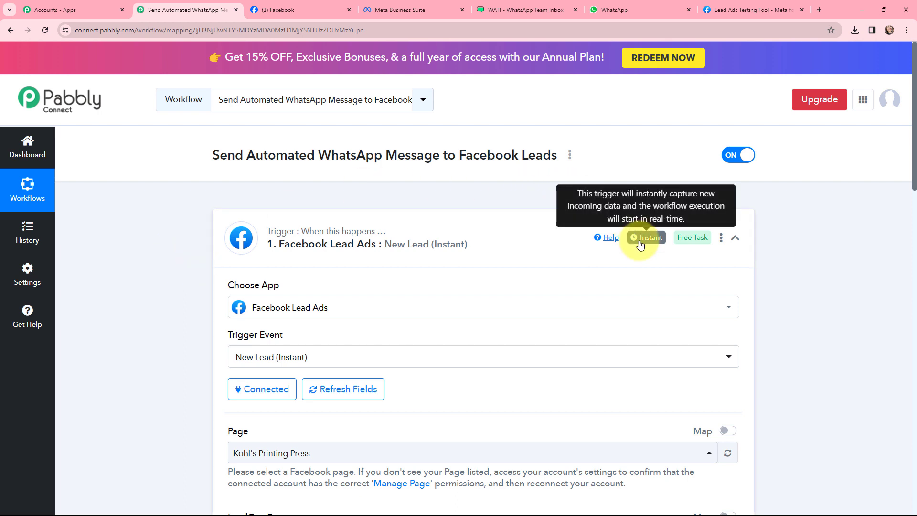
left_click(221, 224)
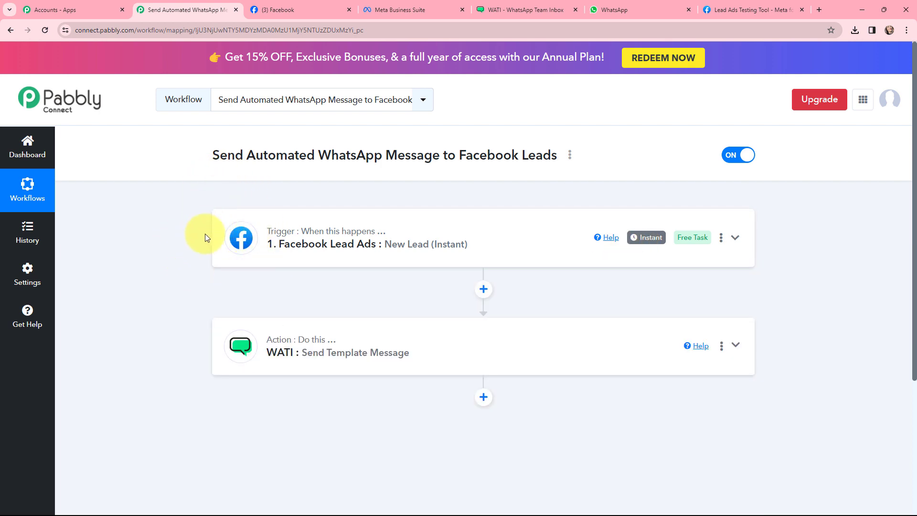
Open the WATI Send Template Message action's connection form and choose to add a new connection.
left_click(300, 339)
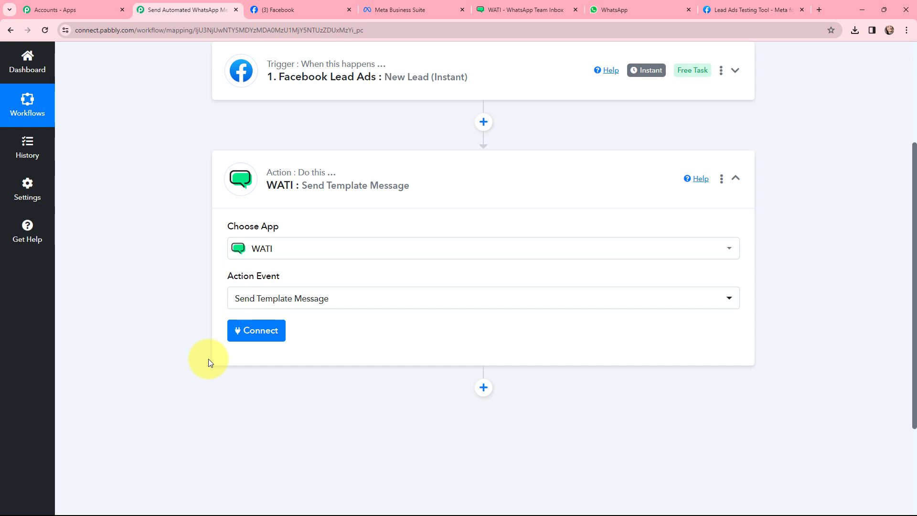
left_click(255, 333)
left_click(423, 159)
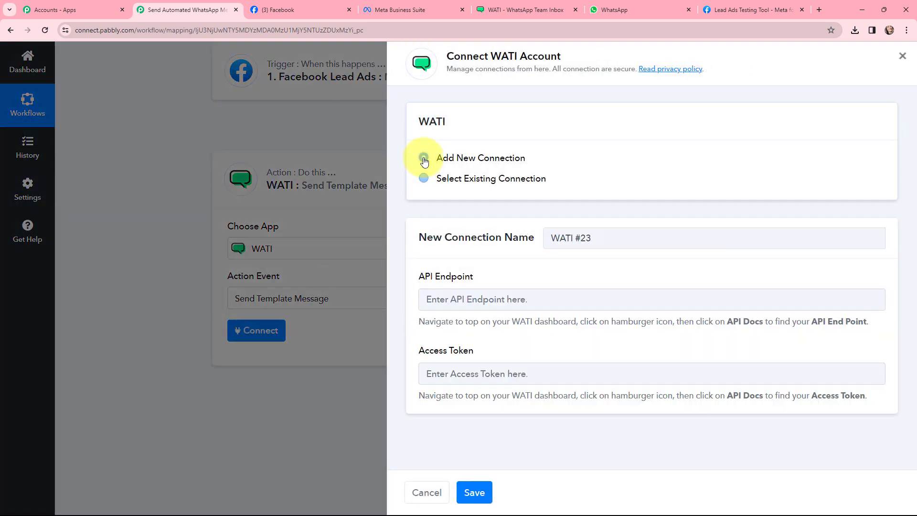
left_click_drag(472, 281, 365, 275)
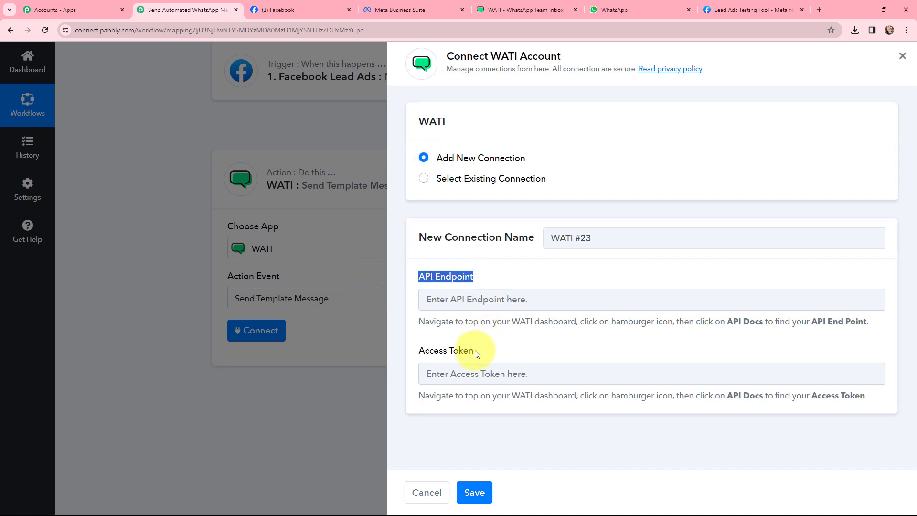
left_click_drag(481, 352, 317, 354)
left_click_drag(414, 321, 913, 321)
left_click_drag(416, 395, 901, 416)
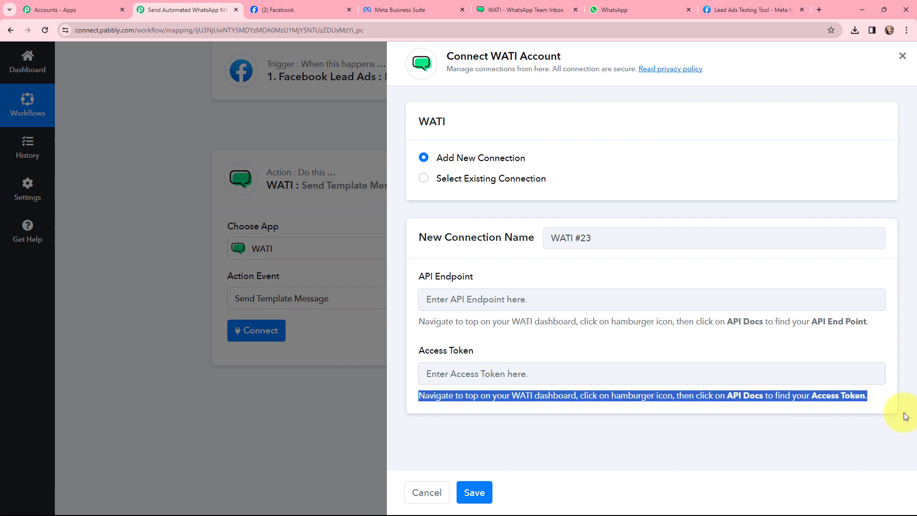
left_click(518, 337)
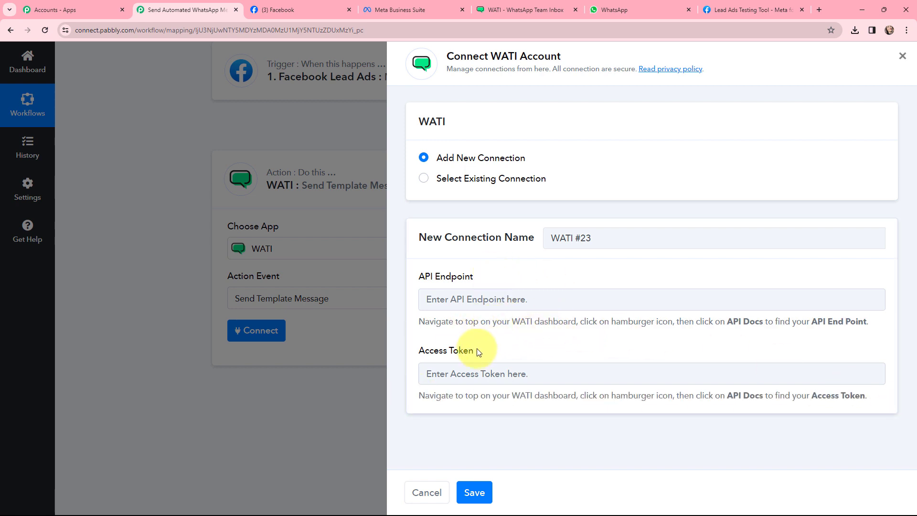
Copy the API endpoint from WATI's API Docs and paste it into the connection's API Endpoint field.
left_click(520, 5)
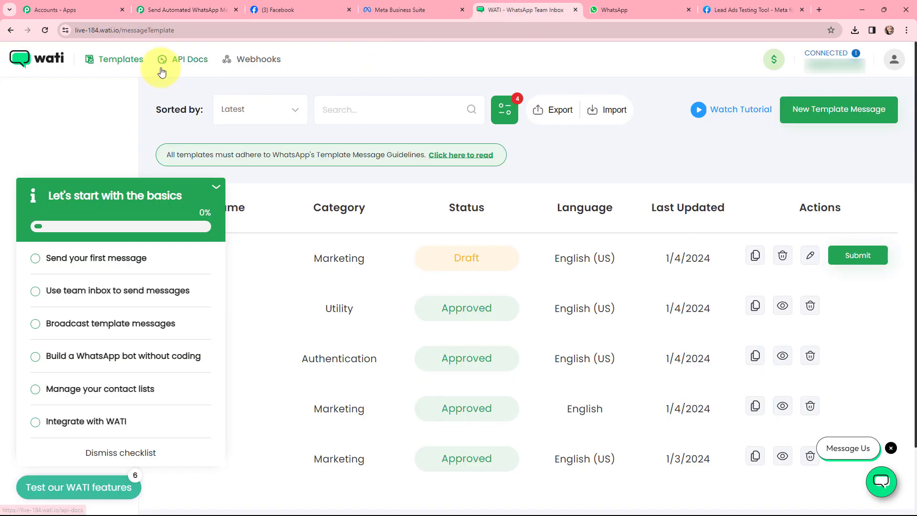
left_click(180, 63)
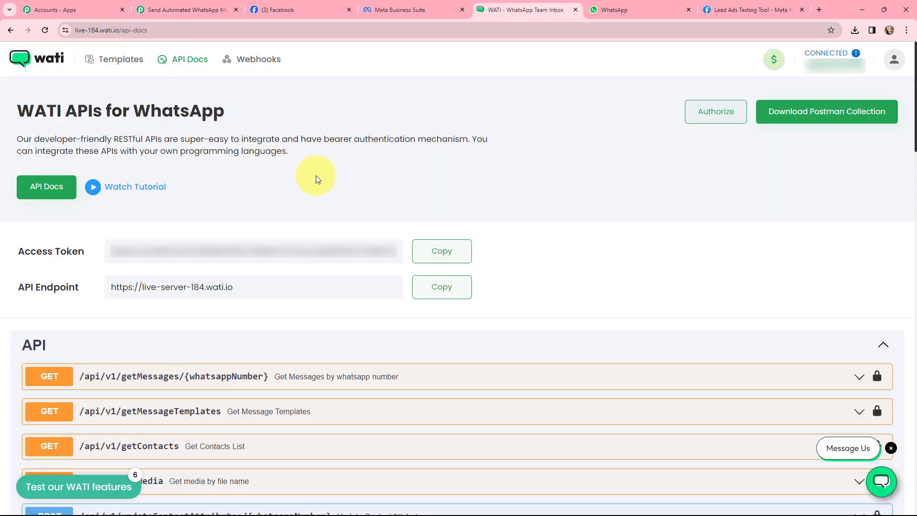
left_click(444, 287)
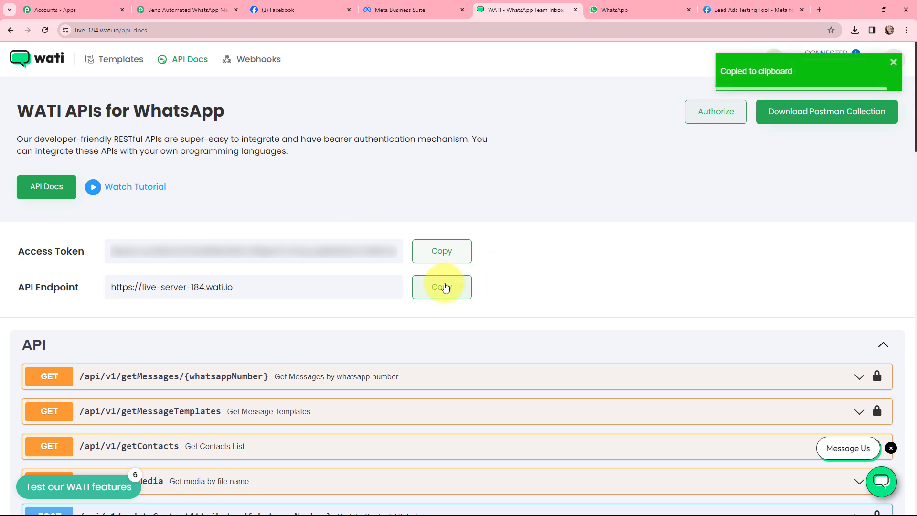
left_click(191, 9)
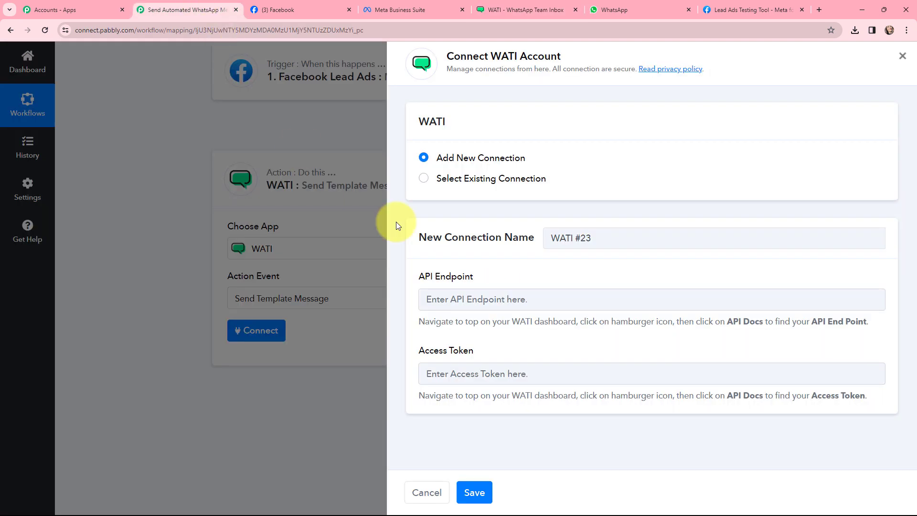
left_click(435, 301)
key("ctrl+v")
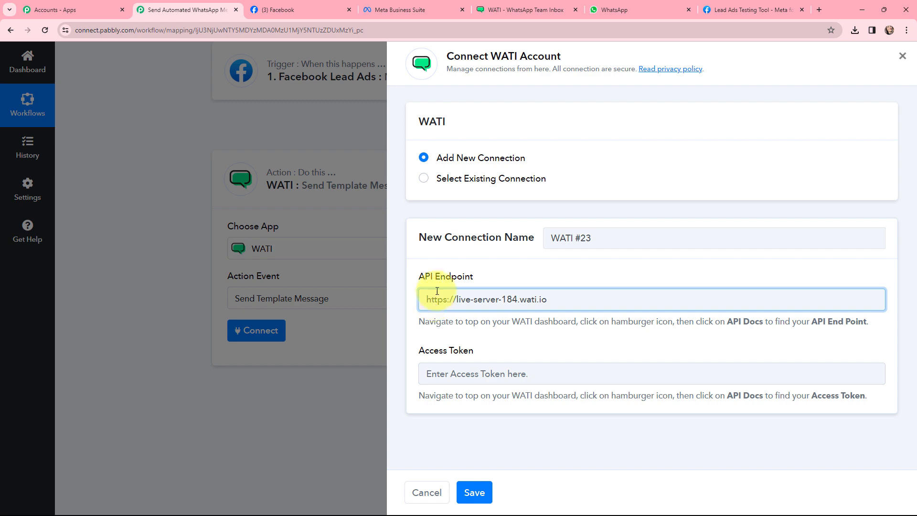
Copy the access token from WATI's API Docs, paste it into the connection's Access Token field, and save the connection.
left_click(496, 9)
left_click(440, 251)
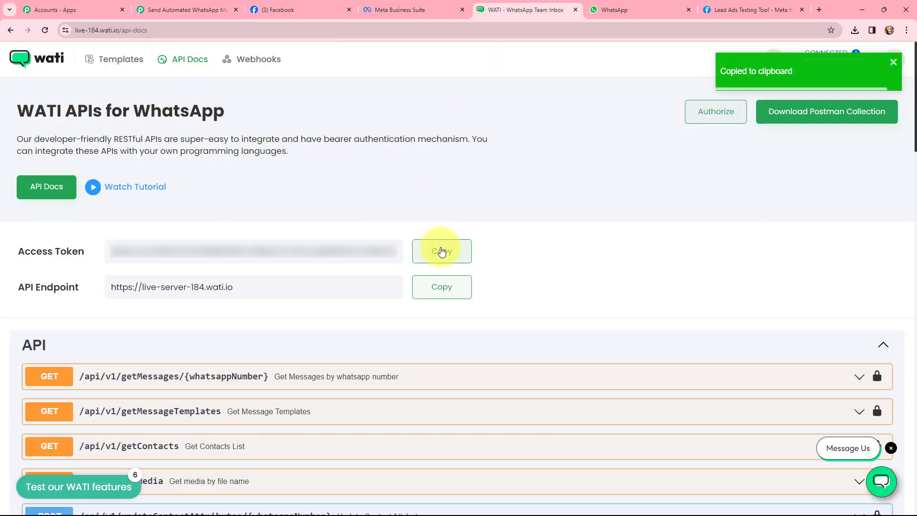
left_click(148, 10)
left_click(475, 372)
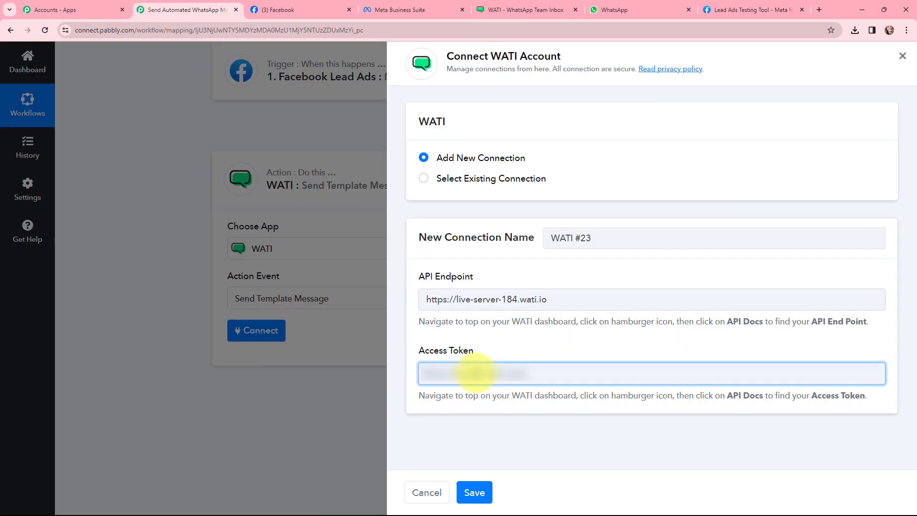
key("ctrl+v")
left_click(473, 339)
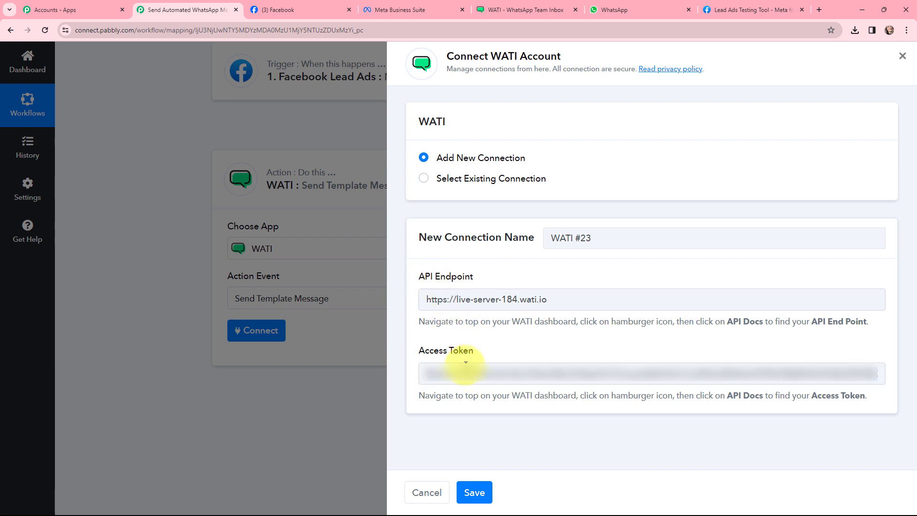
left_click(472, 491)
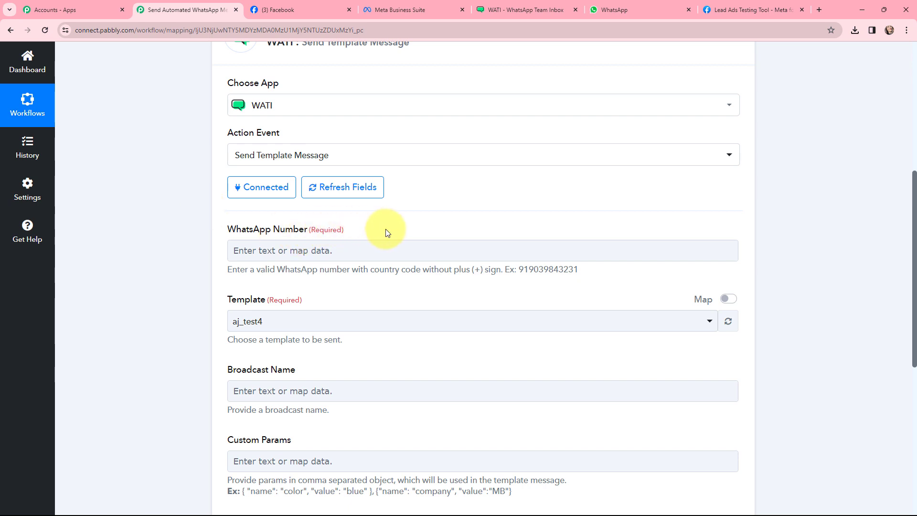
Map the WhatsApp Number field to the lead's Res4 Phone Number from the Facebook Lead Ads trigger.
left_click(265, 249)
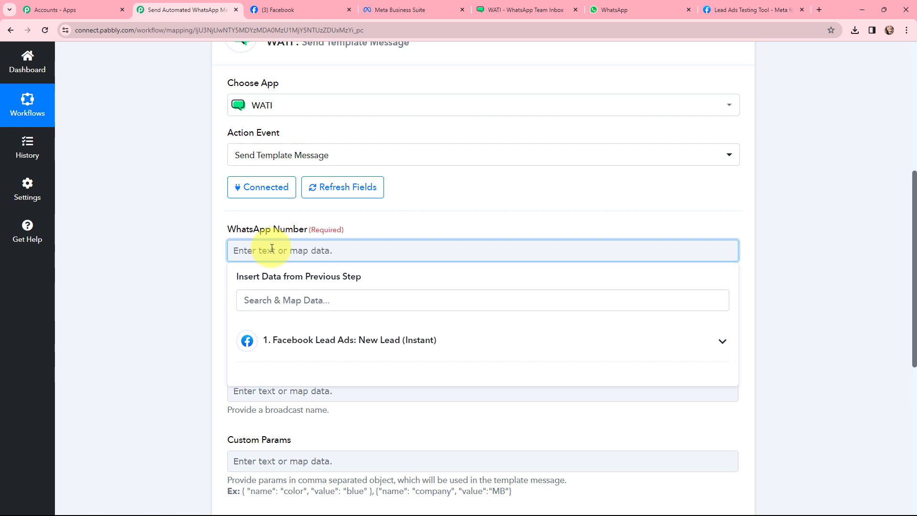
left_click(337, 339)
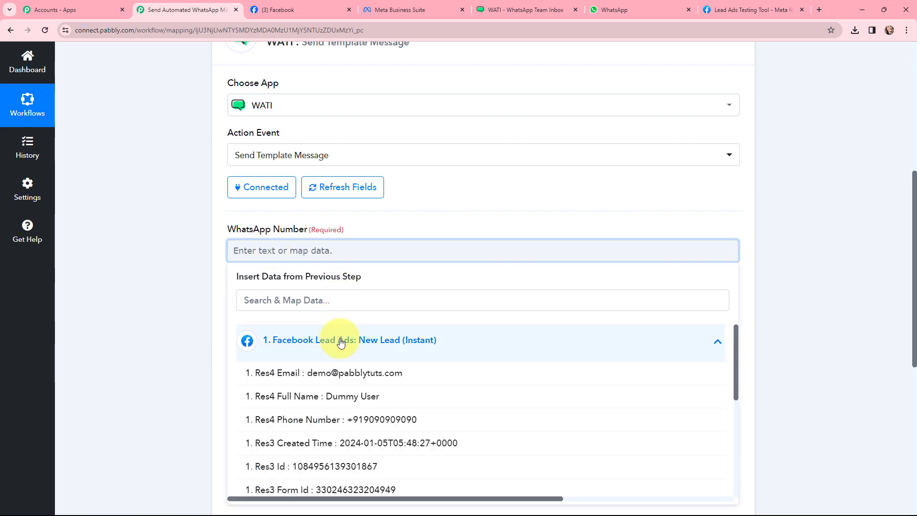
left_click(368, 418)
left_click(186, 246)
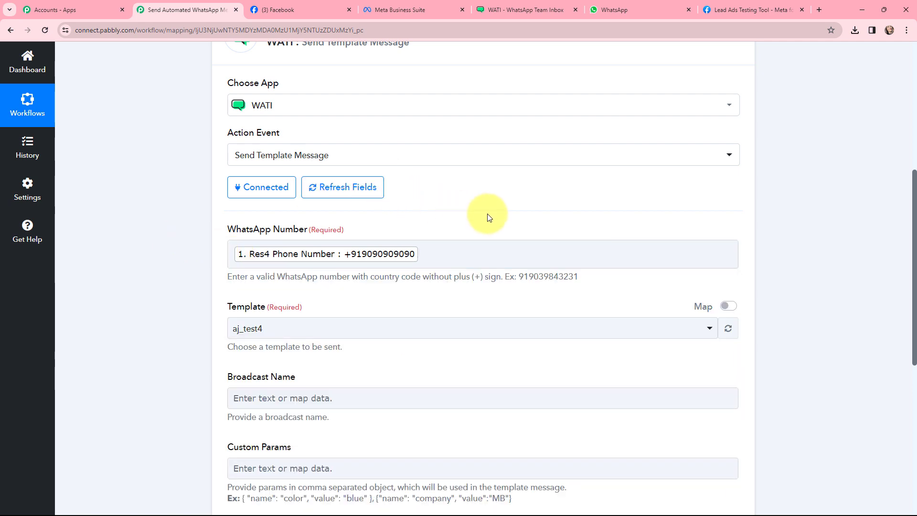
scroll(488, 214, "down", 1)
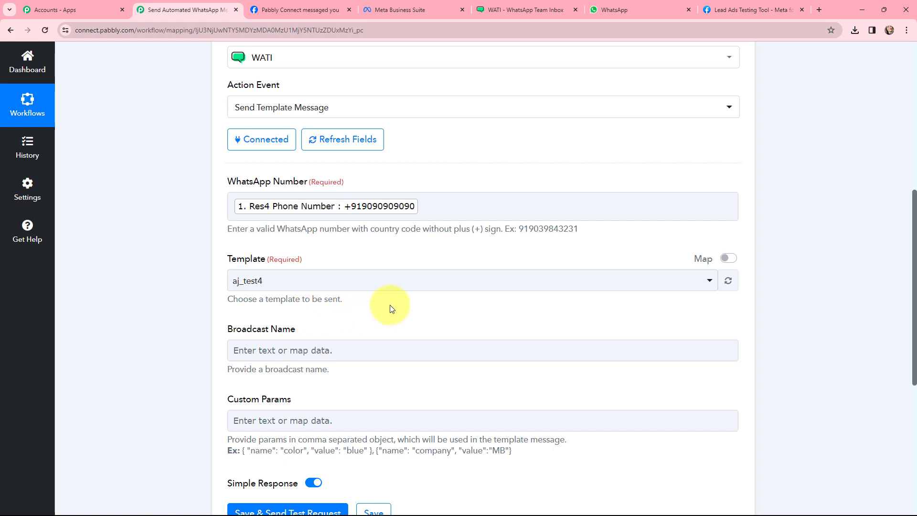
Find the fbleadads template in WATI's Templates list and examine its body text and {{name}} variable.
left_click(523, 9)
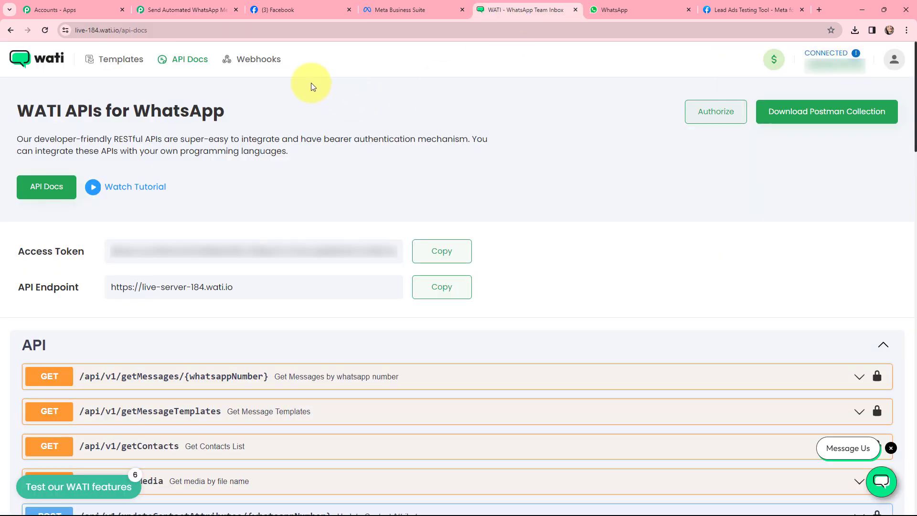
left_click(120, 58)
left_click(372, 108)
type("f")
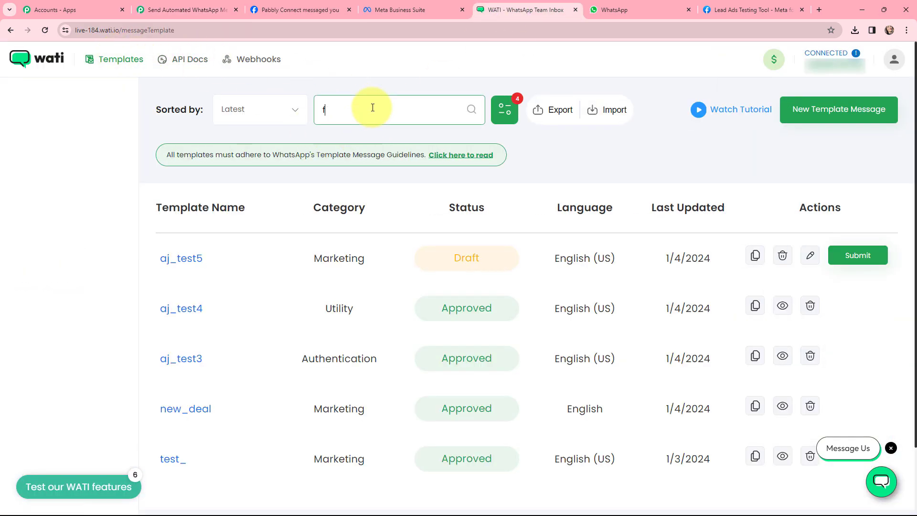
type("bleadads")
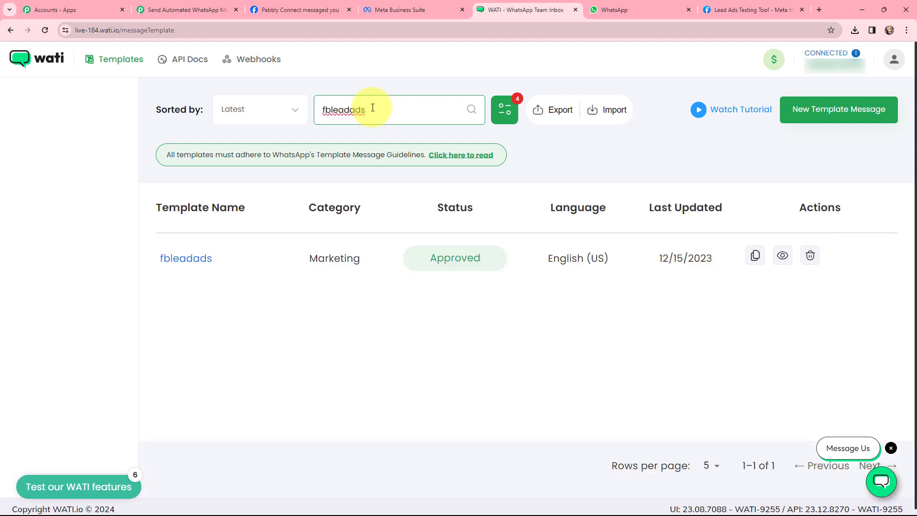
left_click(201, 258)
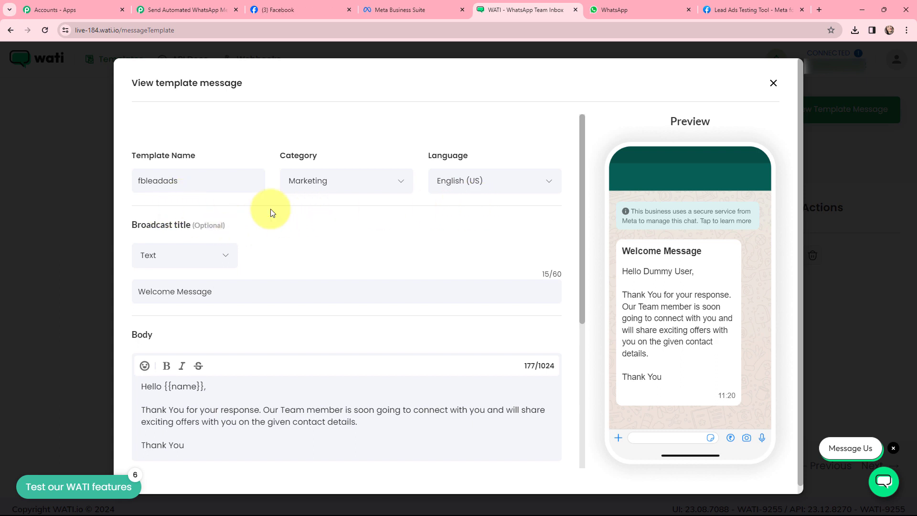
scroll(263, 246, "down", 2)
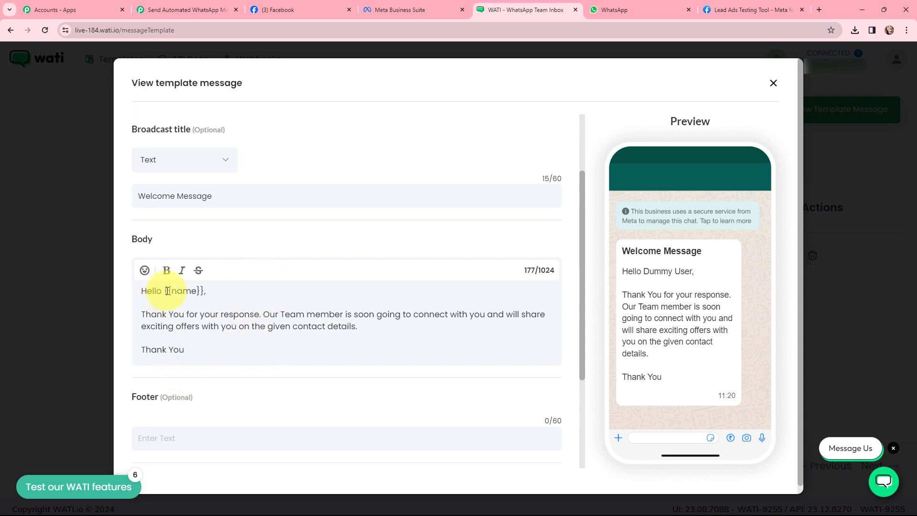
left_click_drag(165, 291, 206, 290)
left_click(219, 298)
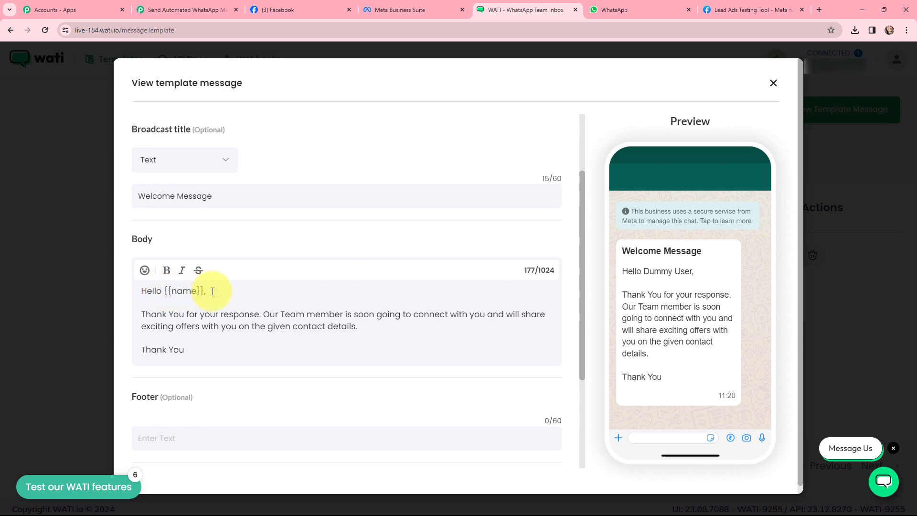
Back in the workflow, choose the fbleadads template in the action's Template field.
left_click(187, 9)
left_click(287, 280)
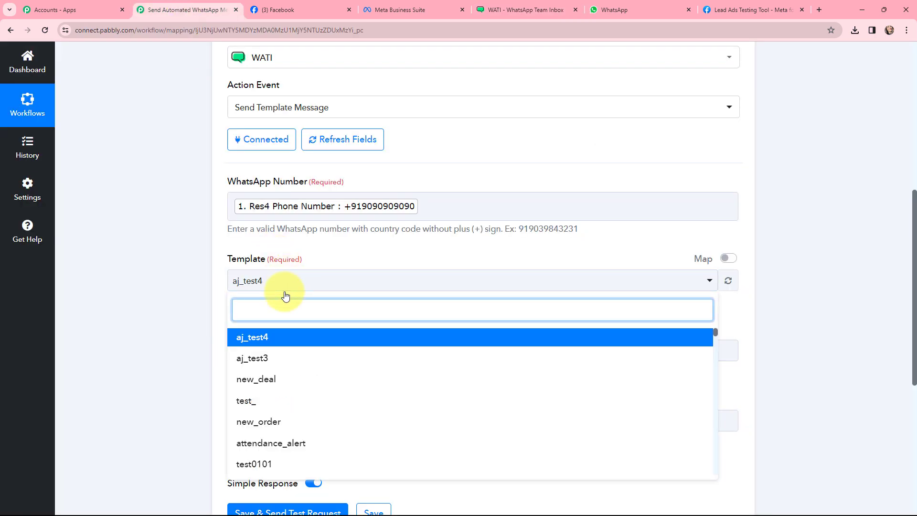
type("fblead")
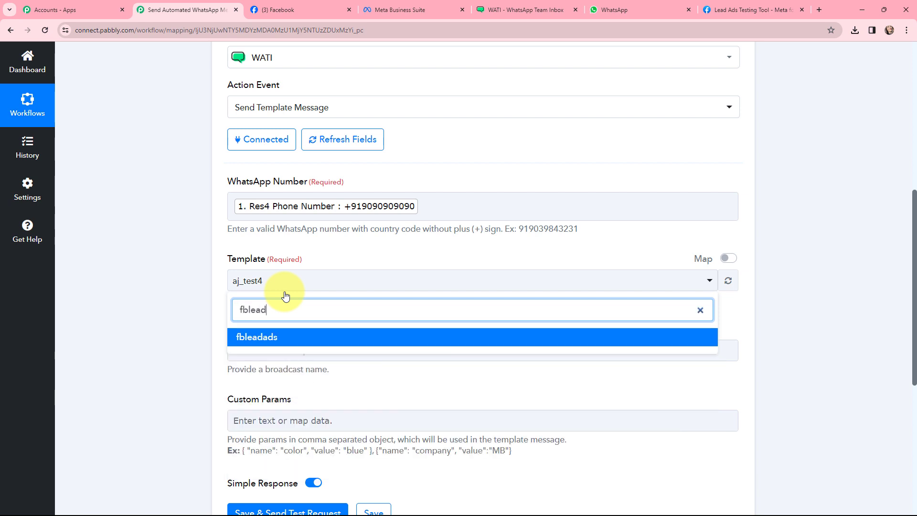
left_click(290, 336)
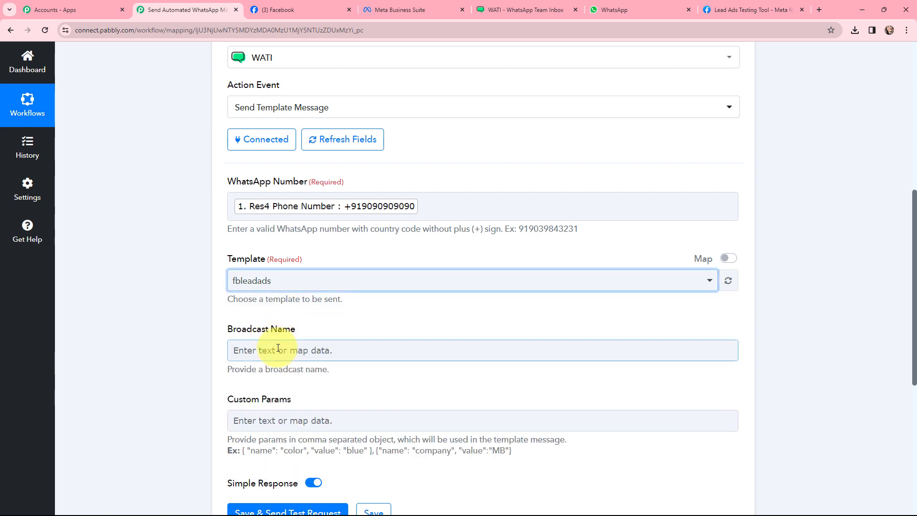
Set the Broadcast Name to Welcome Message.
left_click(280, 347)
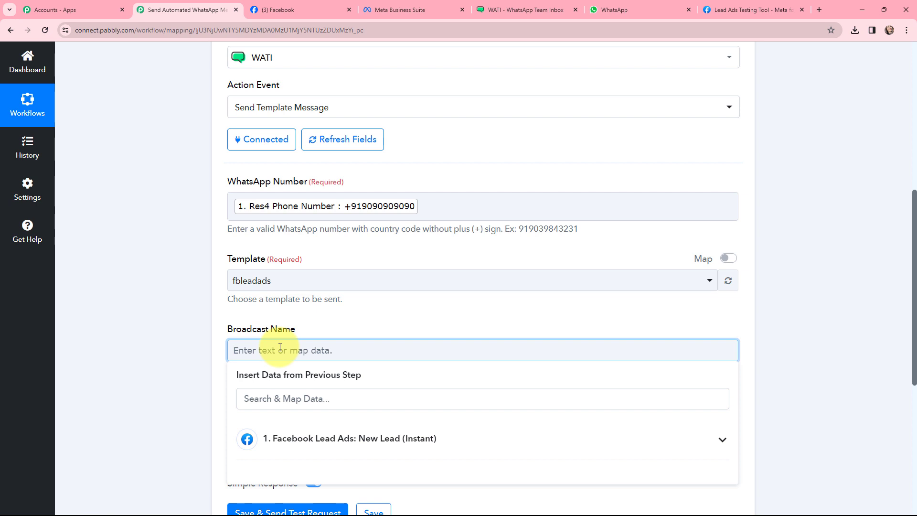
type("Welcome")
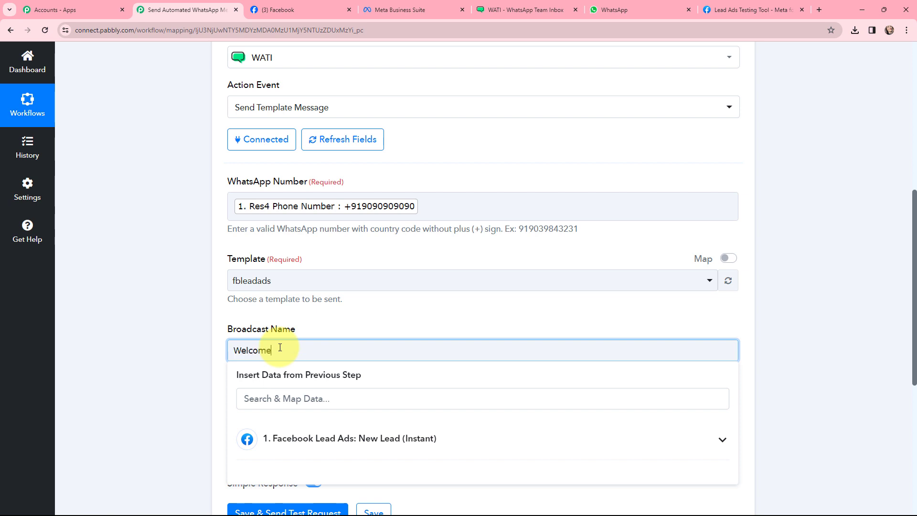
type(" Message")
left_click(180, 297)
scroll(191, 286, "down", 3)
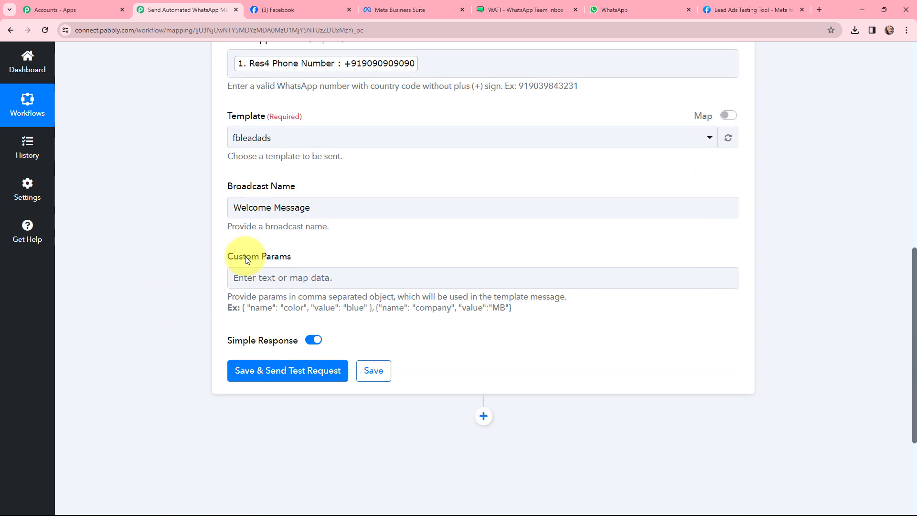
Fill Custom Params from the example as { "name": "name", "value": "" } with the value mapped to the lead's Res4 Full Name.
left_click_drag(371, 308, 244, 308)
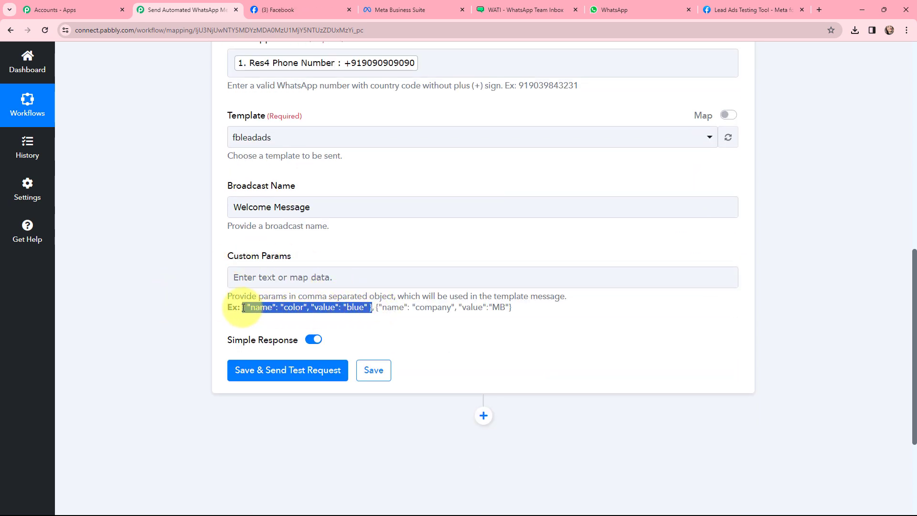
left_click(332, 278)
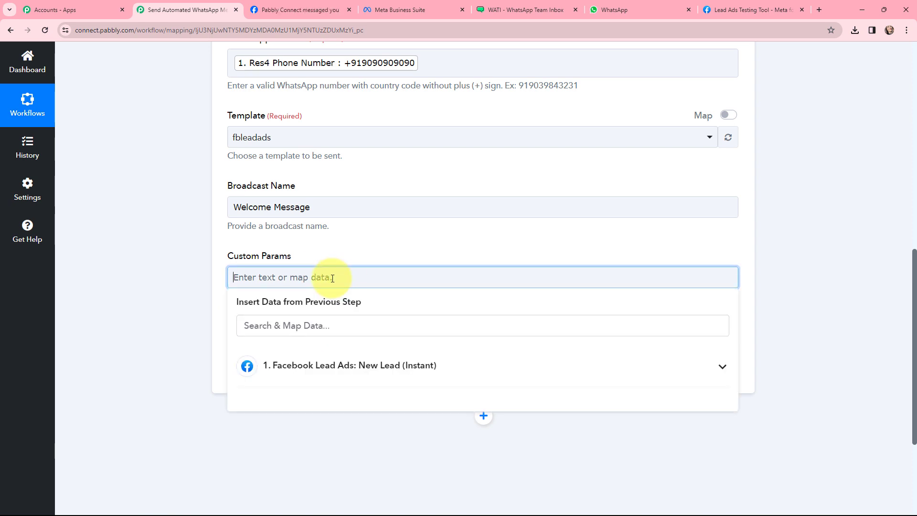
key("ctrl+v")
left_click_drag(306, 278, 285, 278)
type("name")
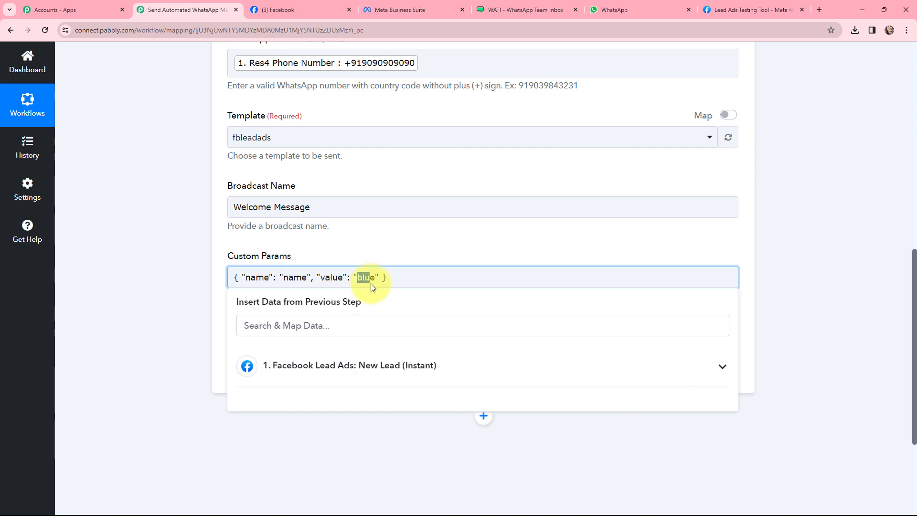
key("BackSpace")
left_click(374, 364)
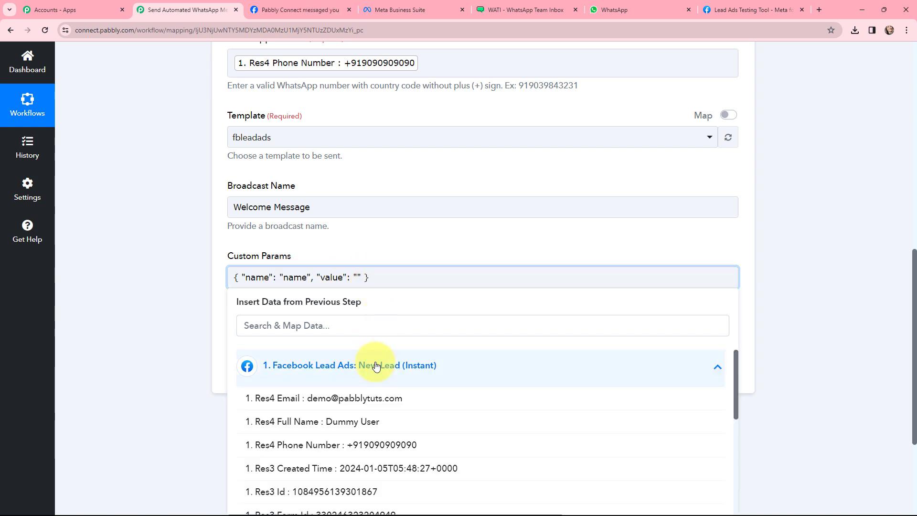
left_click(372, 432)
left_click(199, 265)
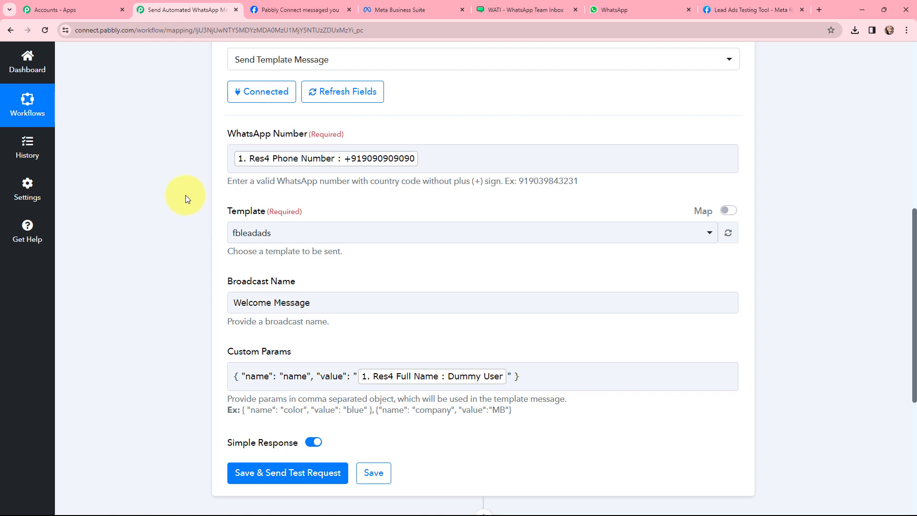
Save the action and send a test request.
scroll(186, 195, "down", 4)
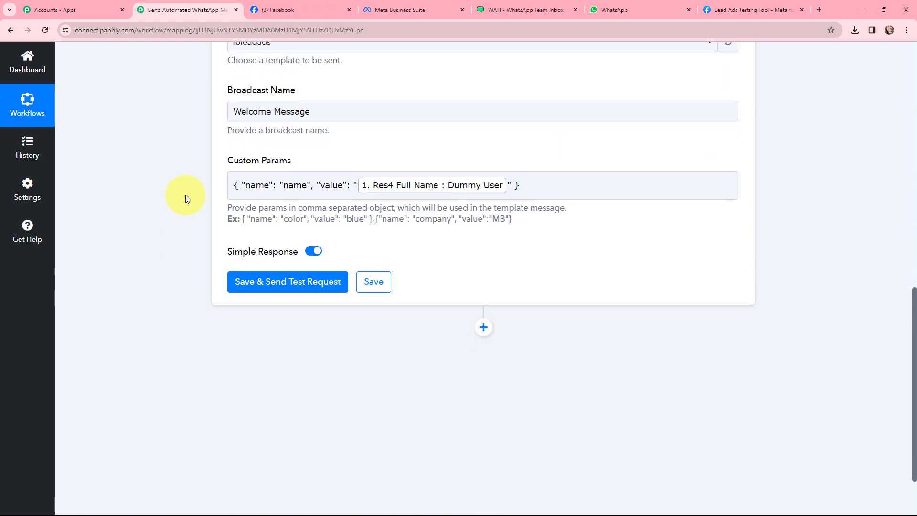
left_click(289, 282)
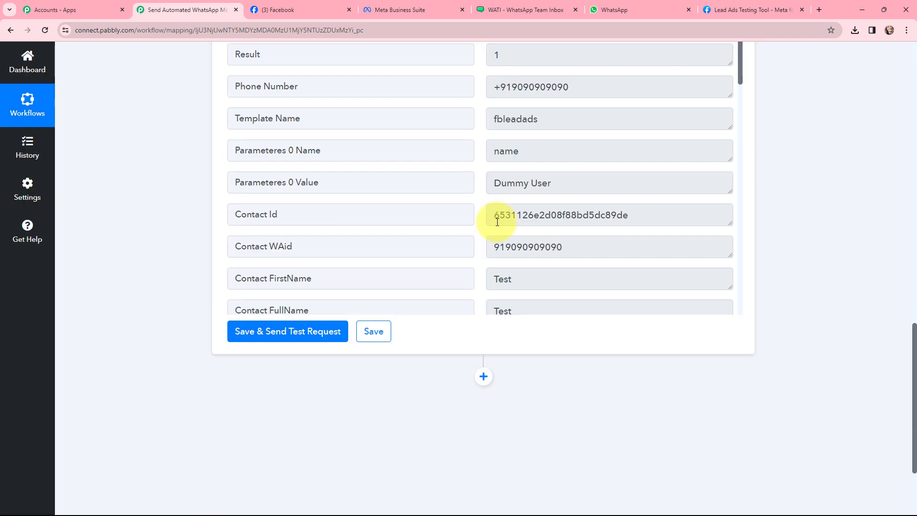
scroll(498, 223, "up", 2)
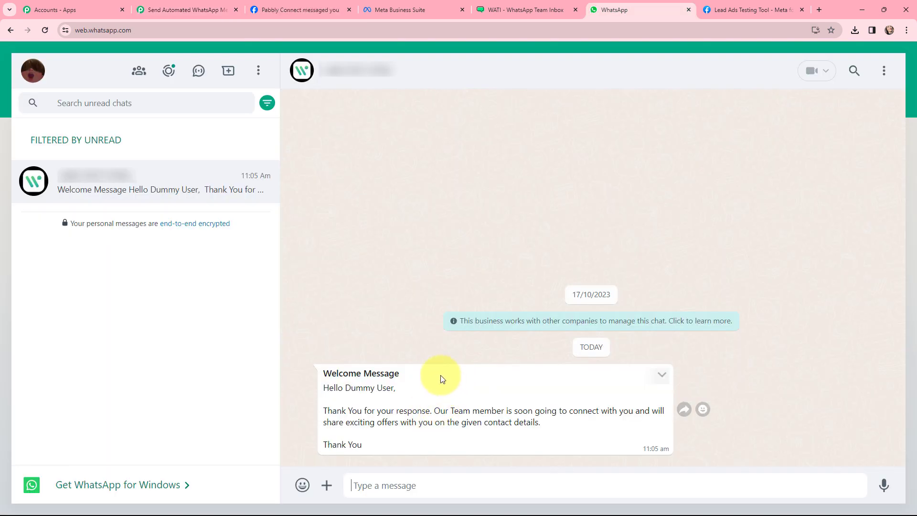
Switch to WhatsApp Web and examine the received Welcome Message with the lead's name.
mouse_move(399, 373)
left_mouse_down()
mouse_move(327, 374)
mouse_move(319, 385)
mouse_move(400, 391)
left_mouse_up()
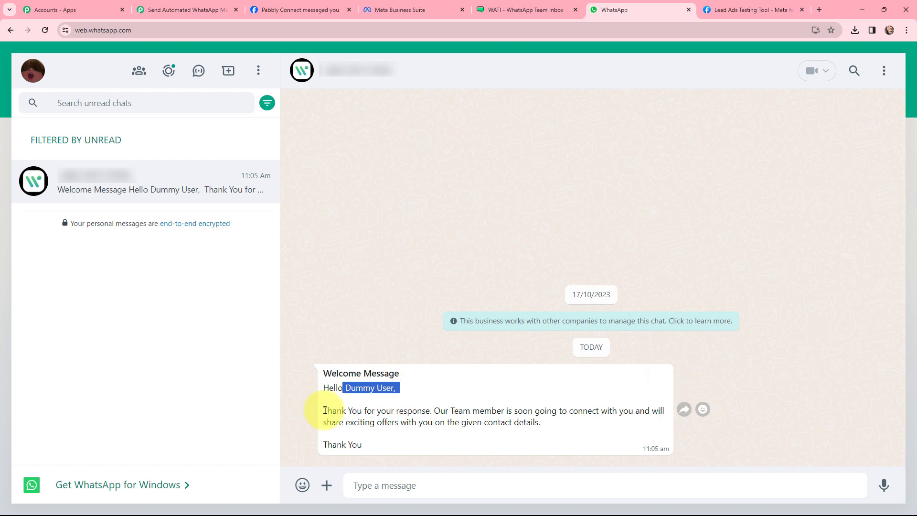
left_click_drag(325, 410, 537, 437)
left_click(365, 443)
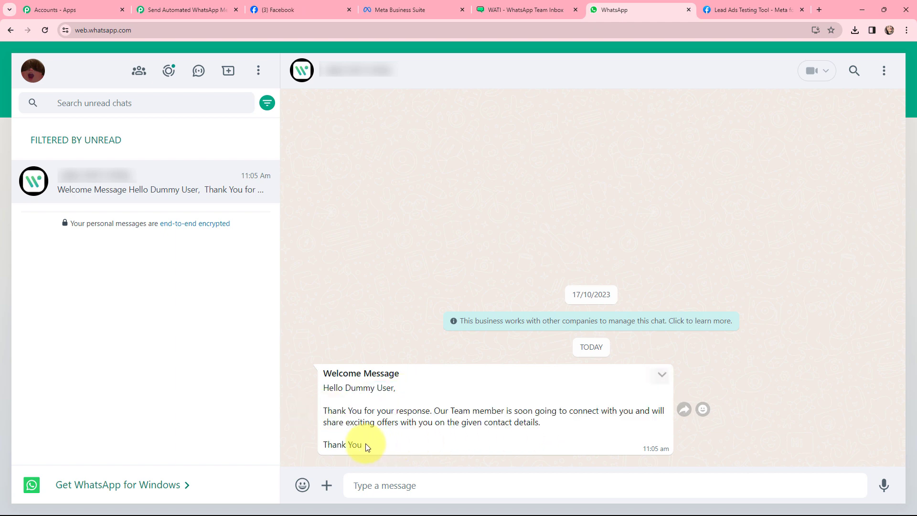
left_click_drag(366, 443, 320, 445)
left_click(330, 330)
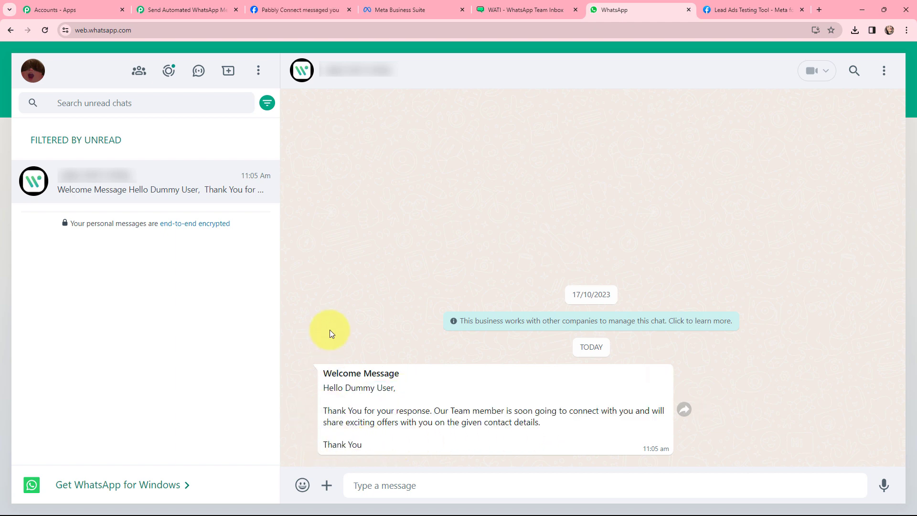